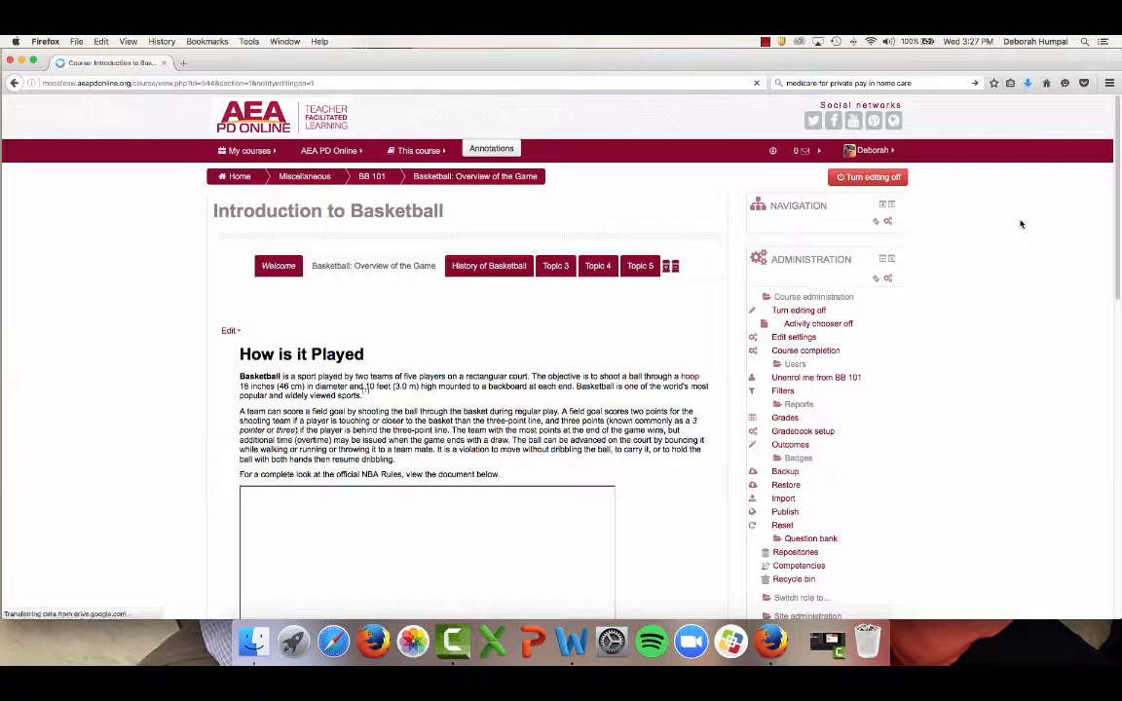
- Start adding a new Label resource to the Basketball: Overview of the Game section
{"action": "scroll", "coordinate": [1020, 224], "scroll_direction": "down", "scroll_amount": 5}
{"action": "scroll", "coordinate": [1020, 224], "scroll_direction": "down", "scroll_amount": 10}
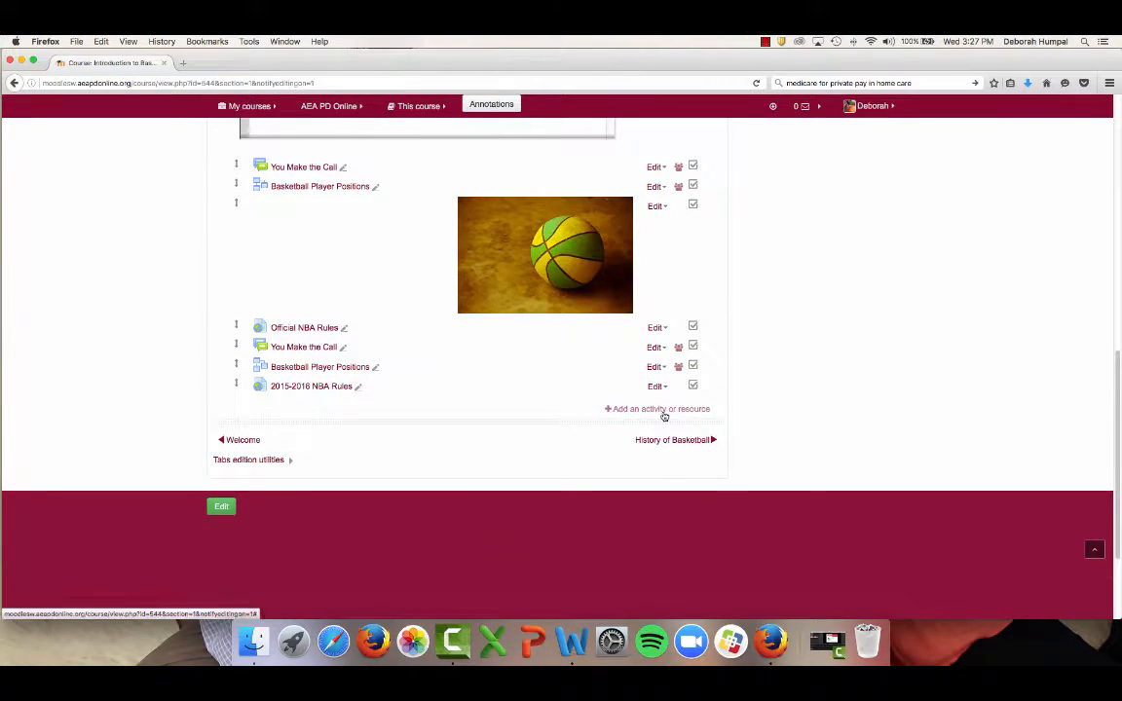
{"action": "left_click", "coordinate": [665, 413]}
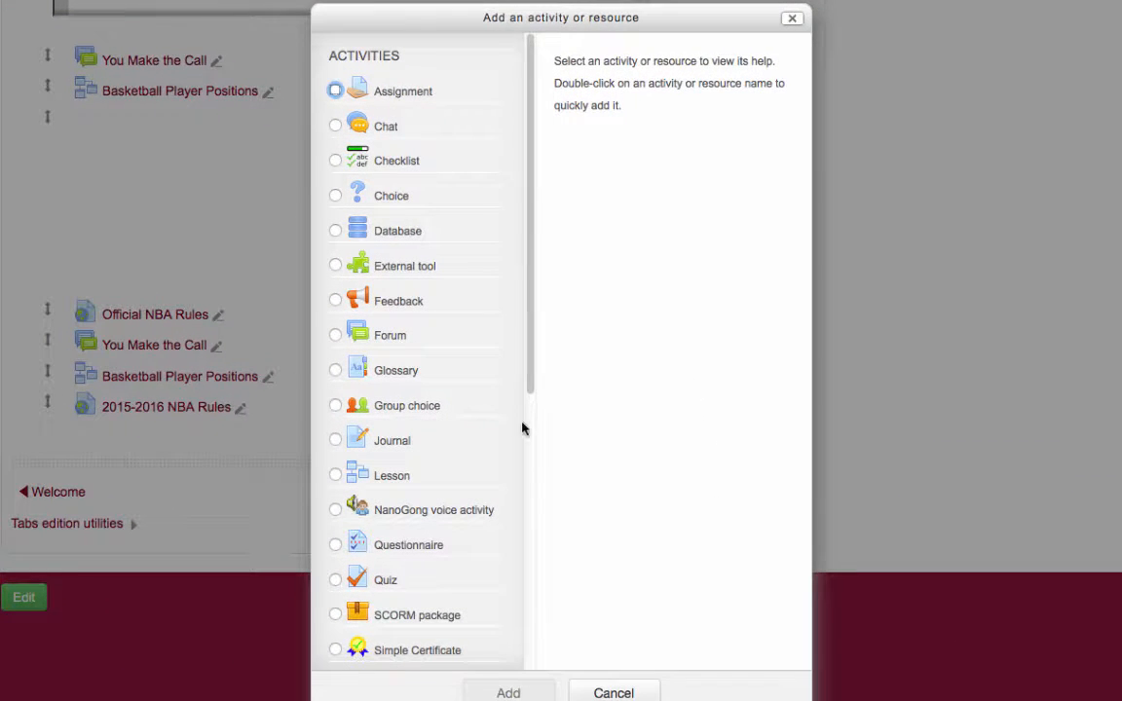
{"action": "left_click_drag", "start_coordinate": [530, 381], "coordinate": [500, 658]}
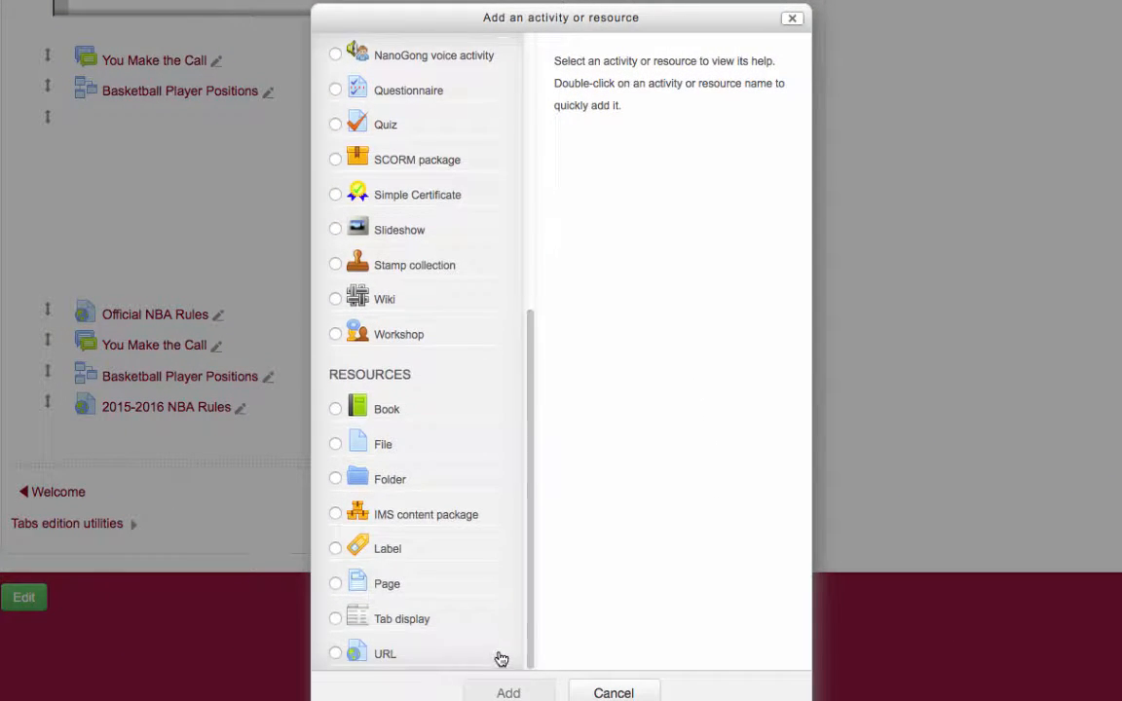
{"action": "left_click", "coordinate": [336, 551]}
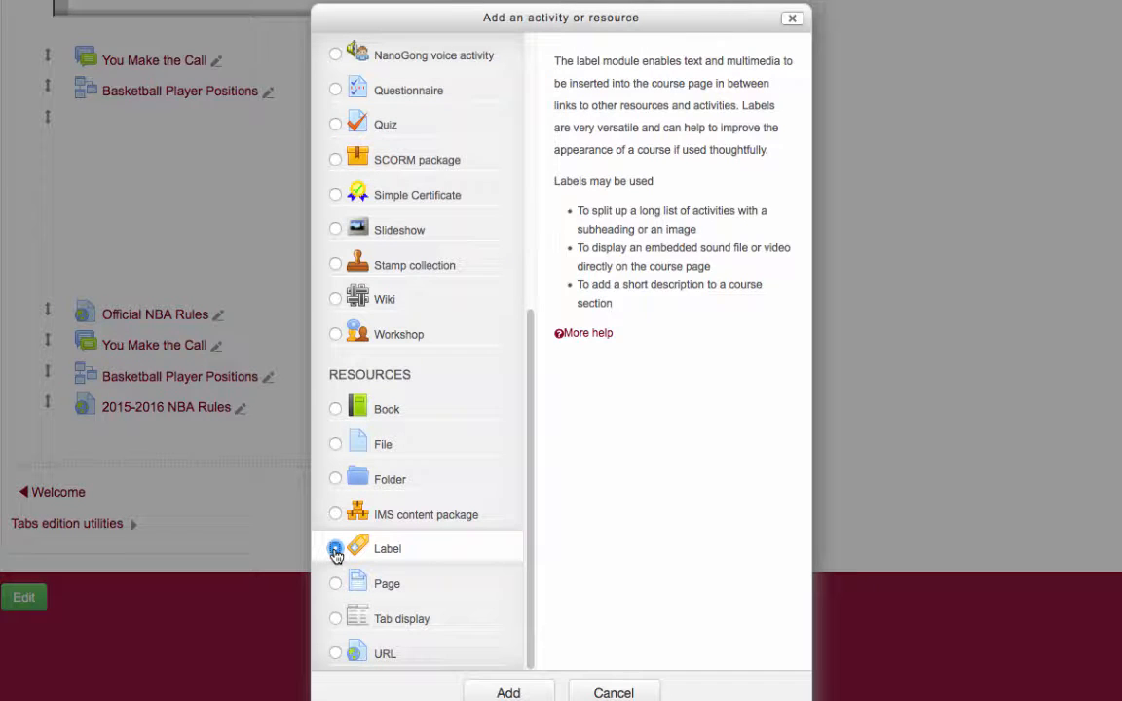
{"action": "left_click", "coordinate": [509, 692]}
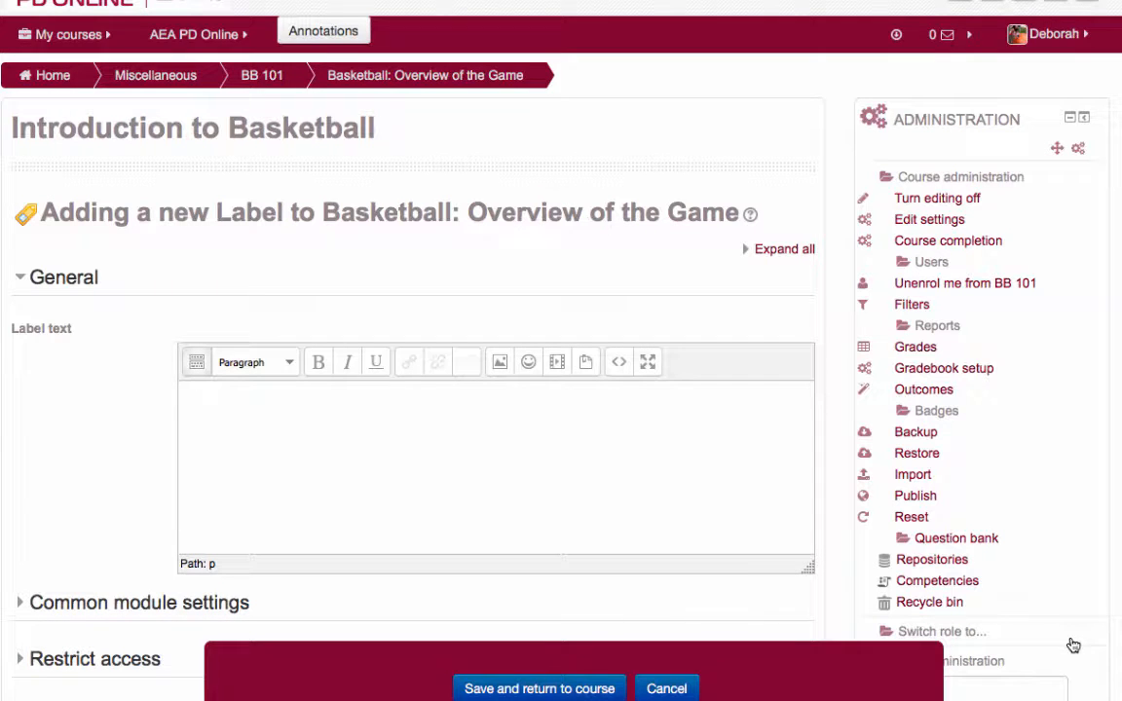
- Expand the label text editor's full set of formatting tools and enter "Basketball Part 1" as the label text
{"action": "scroll", "coordinate": [498, 350], "scroll_direction": "down", "scroll_amount": 3}
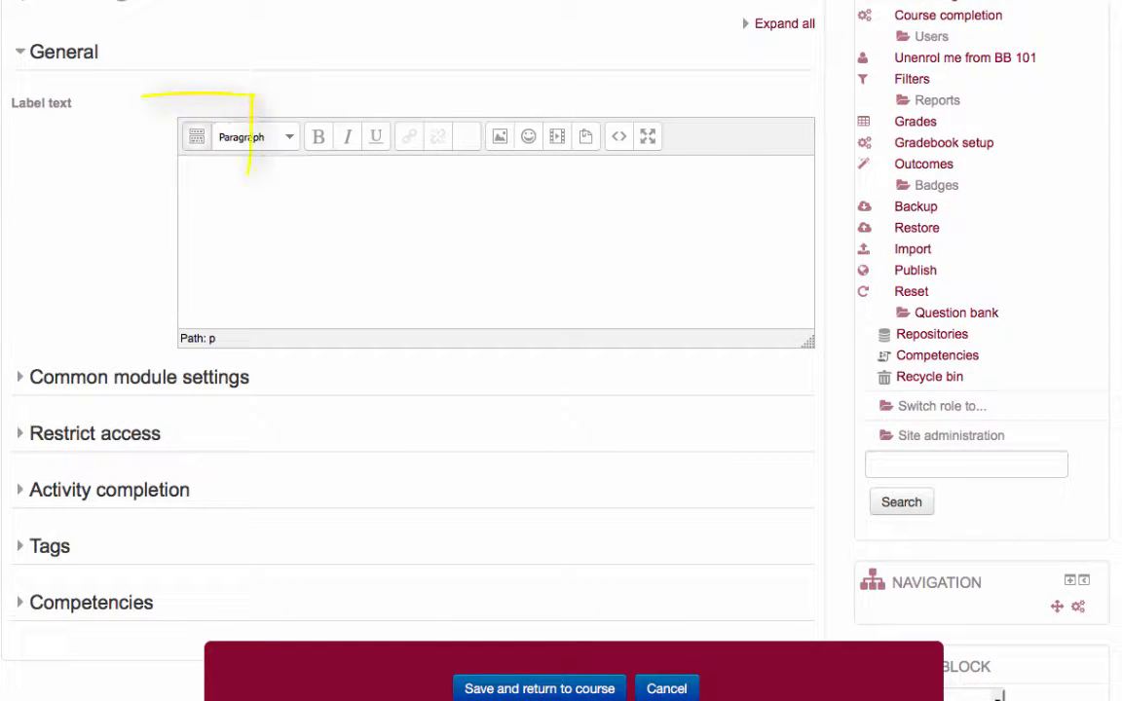
{"action": "left_click", "coordinate": [198, 139]}
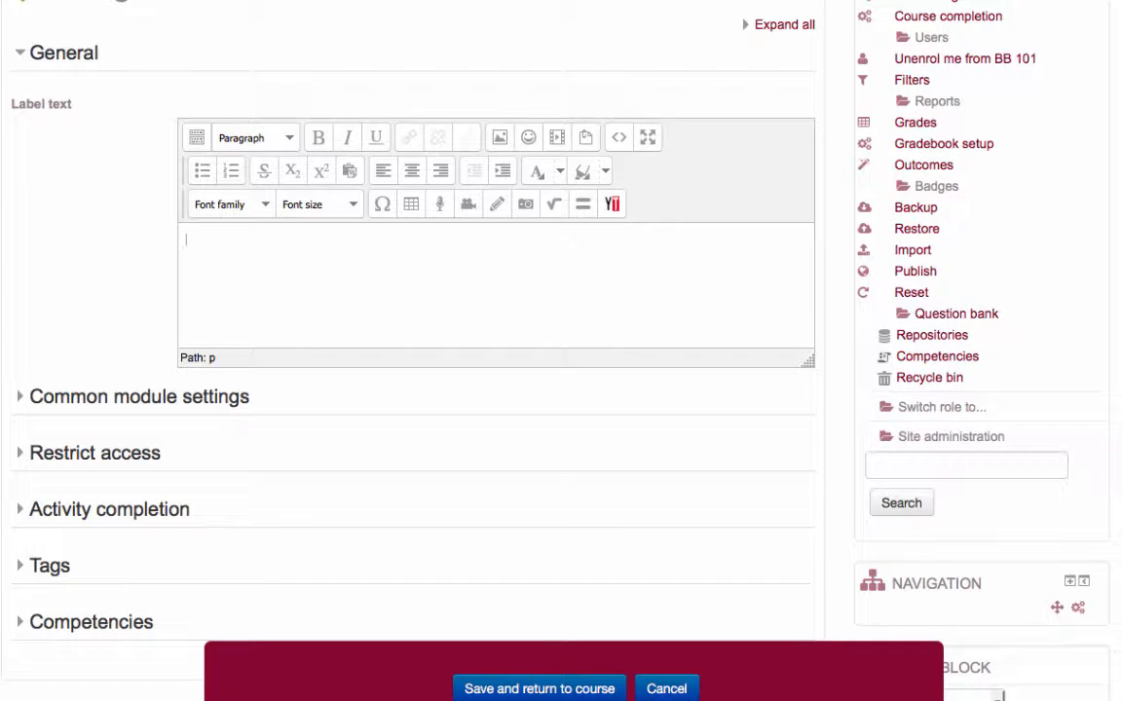
{"action": "type", "text": "Basketball Part 1"}
- Format the "Basketball Part 1" text as Heading 3 and save the label, returning to the course
{"action": "left_click_drag", "start_coordinate": [293, 240], "coordinate": [148, 239]}
{"action": "left_click", "coordinate": [289, 138]}
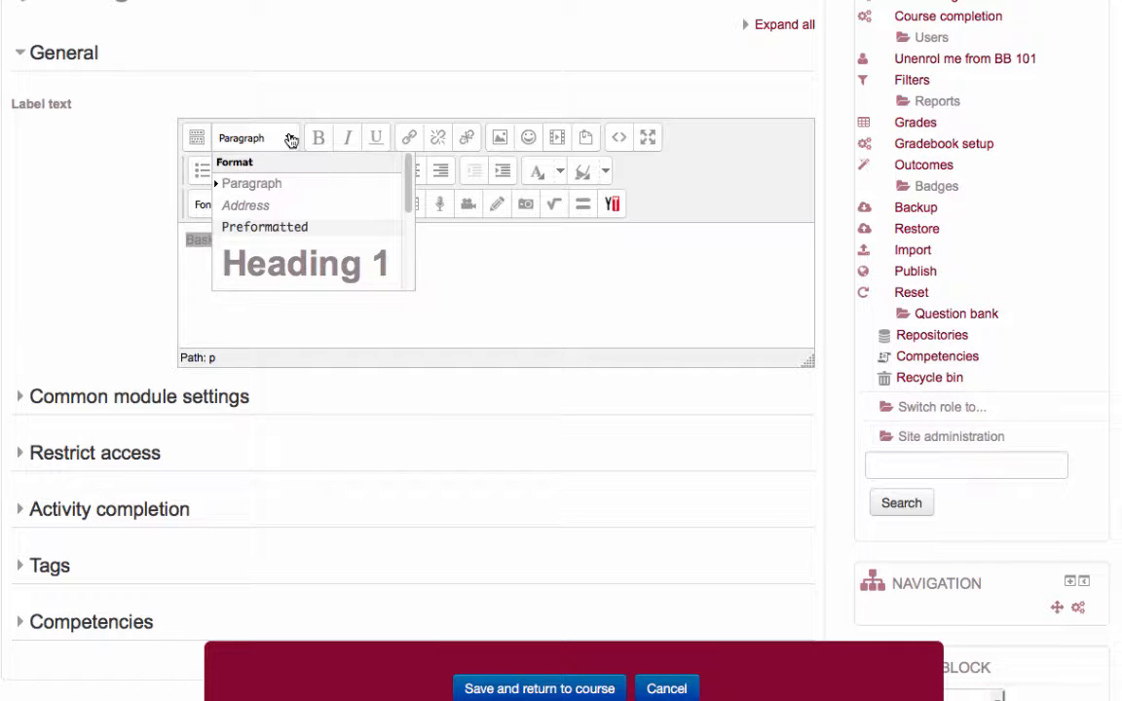
{"action": "scroll", "coordinate": [271, 264], "scroll_direction": "down", "scroll_amount": 3}
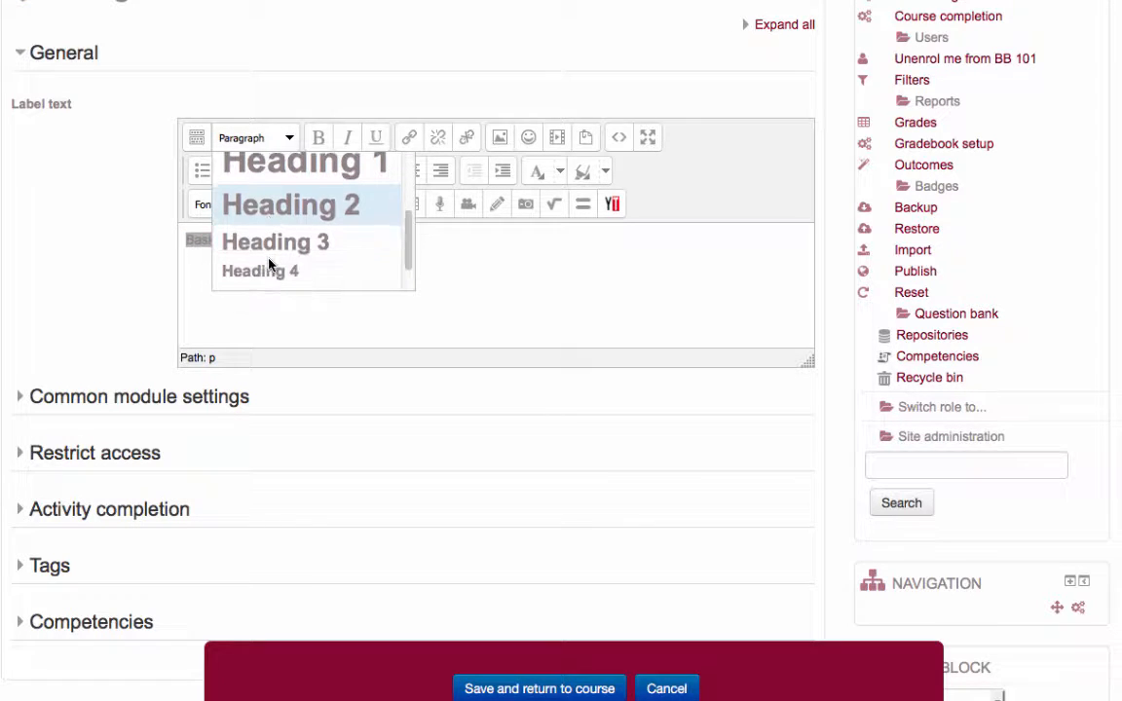
{"action": "left_click", "coordinate": [275, 243]}
{"action": "left_click", "coordinate": [407, 323]}
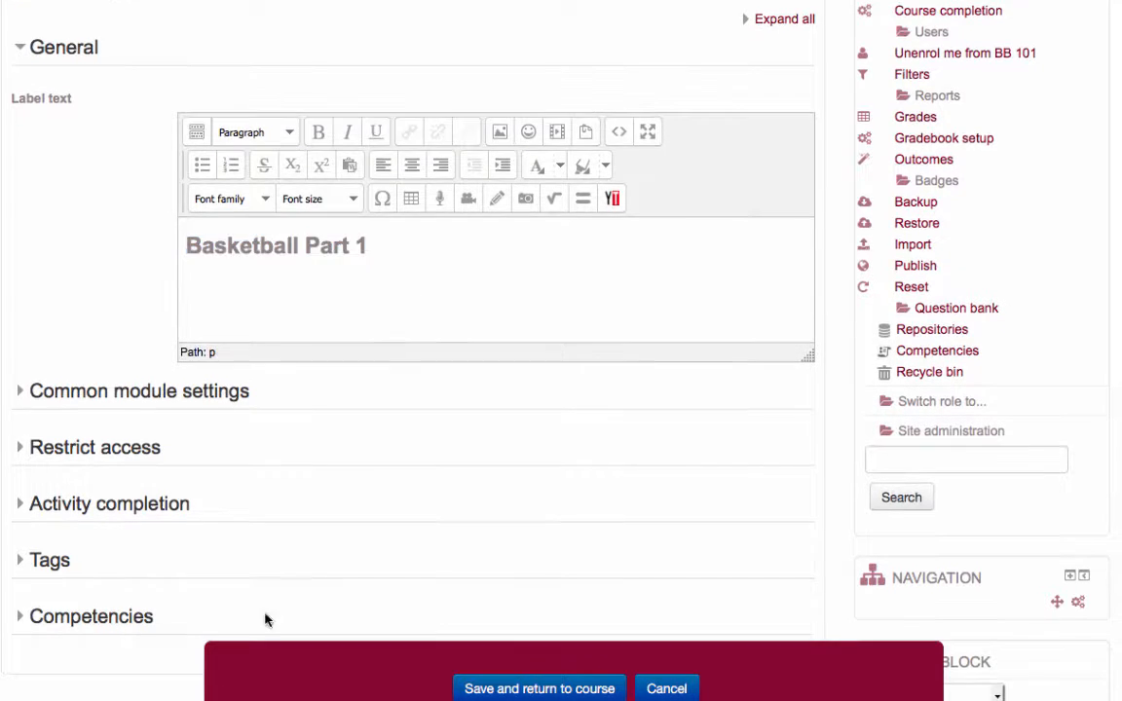
{"action": "left_click", "coordinate": [539, 689]}
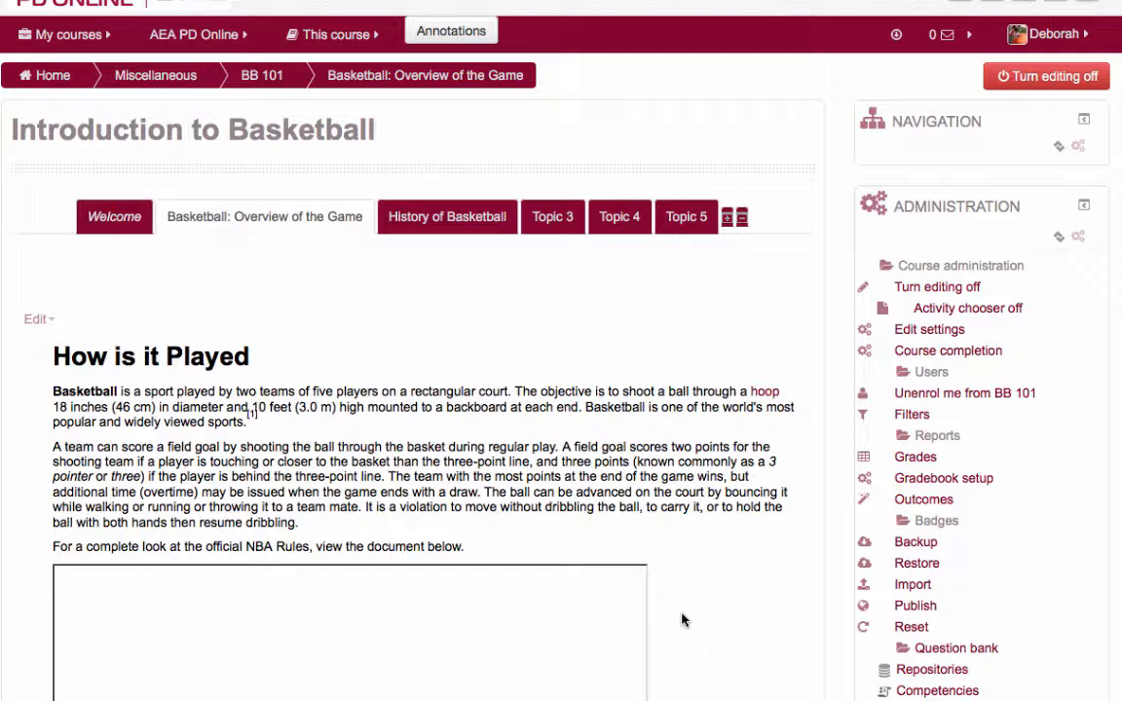
- Move the Basketball Part 1 label to the start of the activity list, above the first You Make the Call forum
{"action": "scroll", "coordinate": [681, 619], "scroll_direction": "down", "scroll_amount": 5}
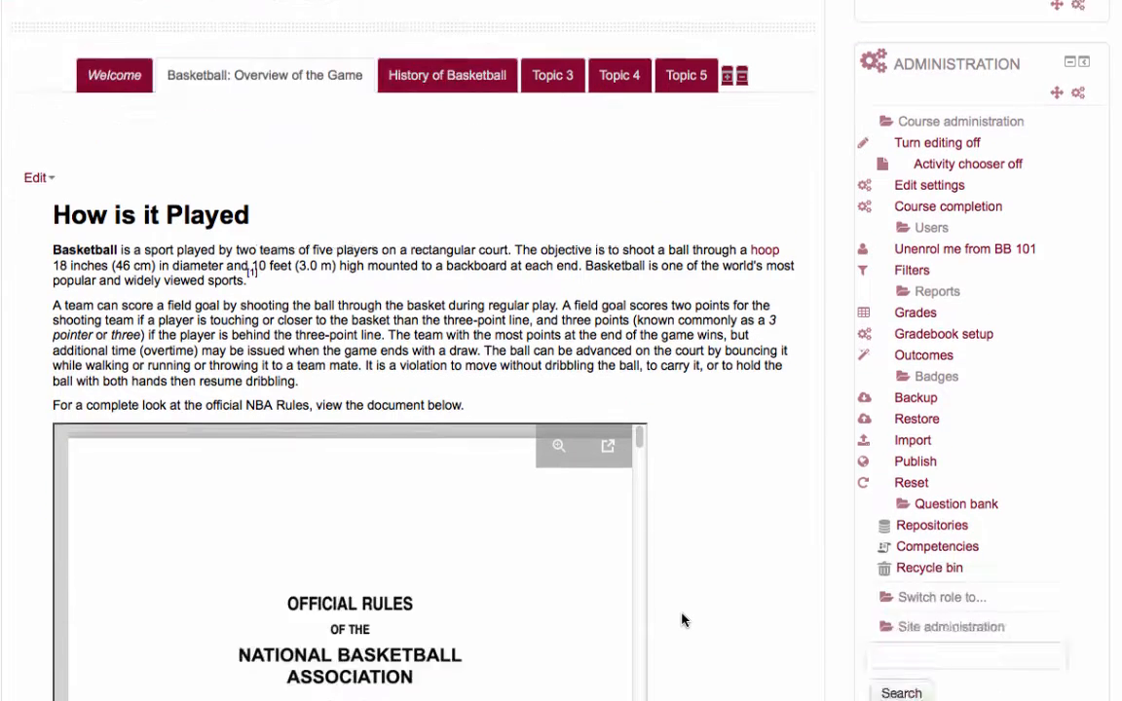
{"action": "scroll", "coordinate": [681, 619], "scroll_direction": "down", "scroll_amount": 4}
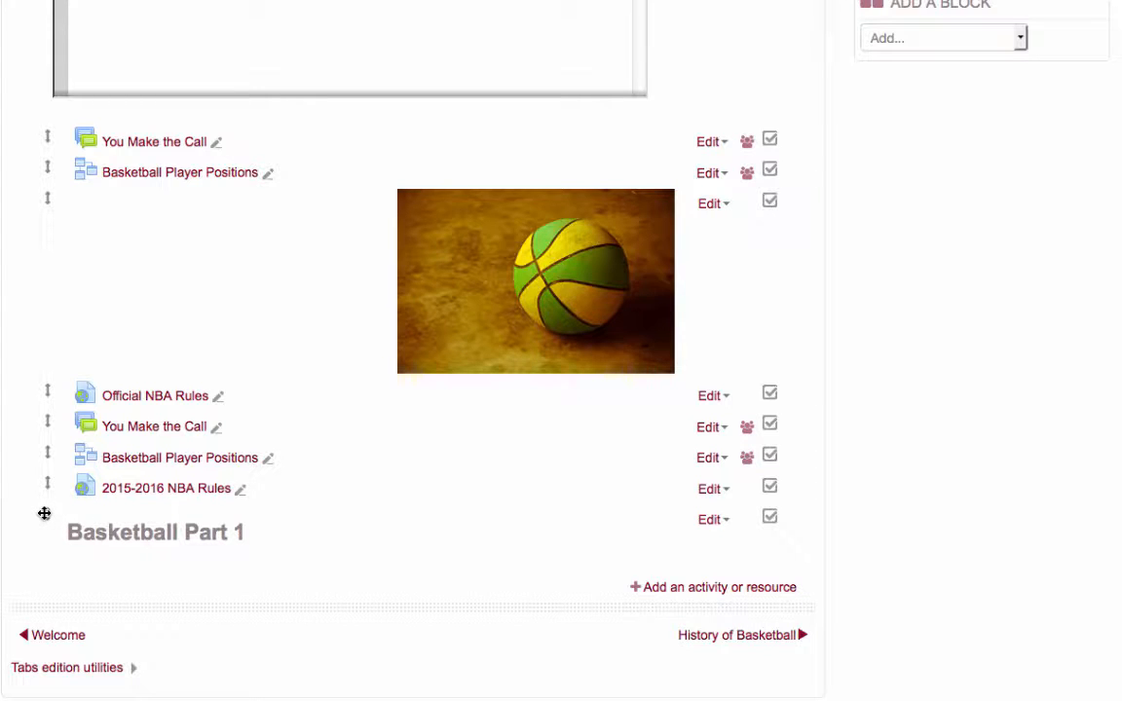
{"action": "left_click_drag", "start_coordinate": [43, 514], "coordinate": [21, 131]}
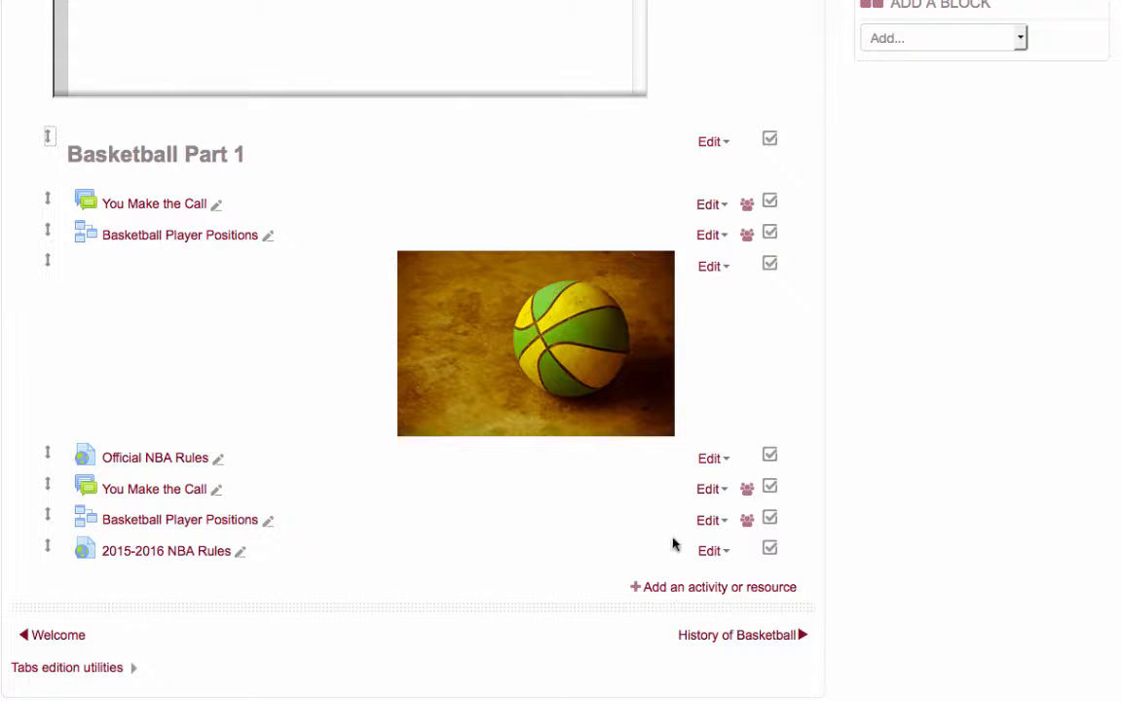
- Start adding a second Label resource to the section containing the Basketball Part 1 label
{"action": "left_click", "coordinate": [723, 591]}
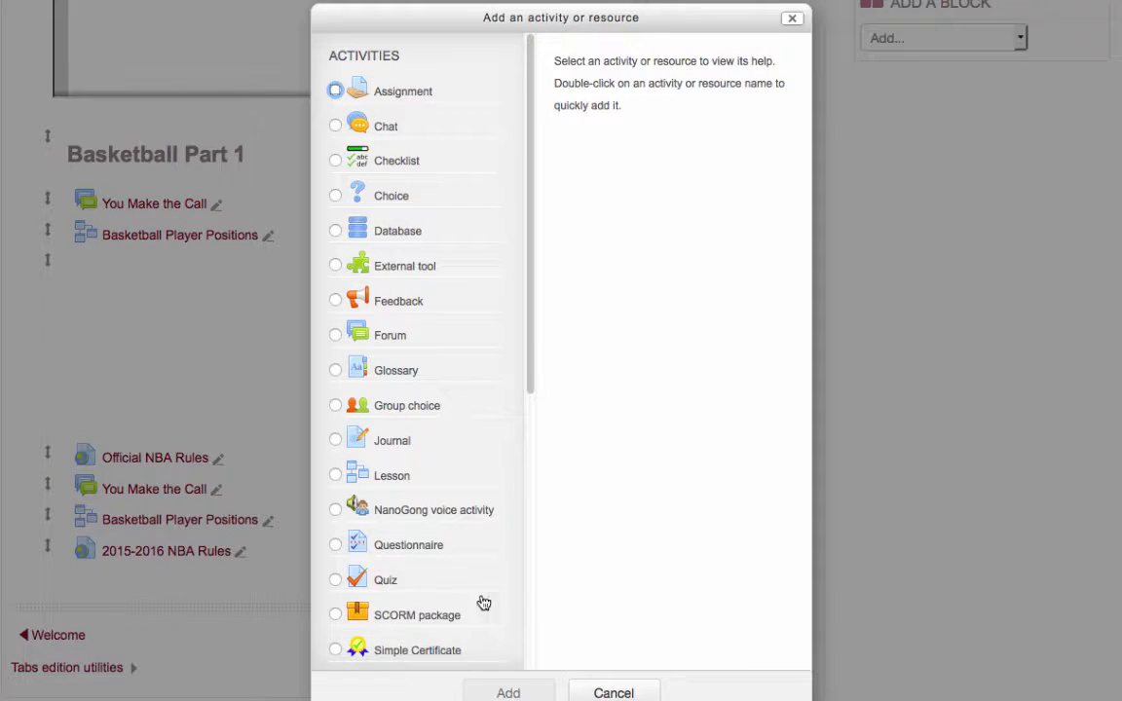
{"action": "scroll", "coordinate": [375, 624], "scroll_direction": "down", "scroll_amount": 10}
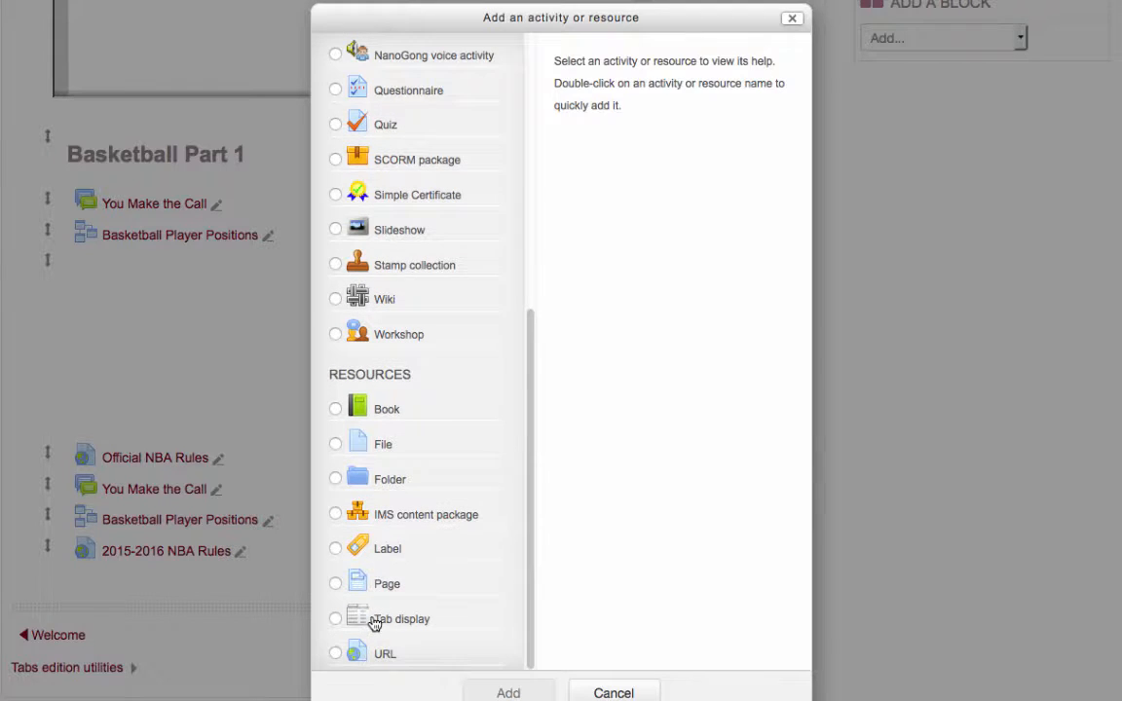
{"action": "left_click", "coordinate": [336, 551]}
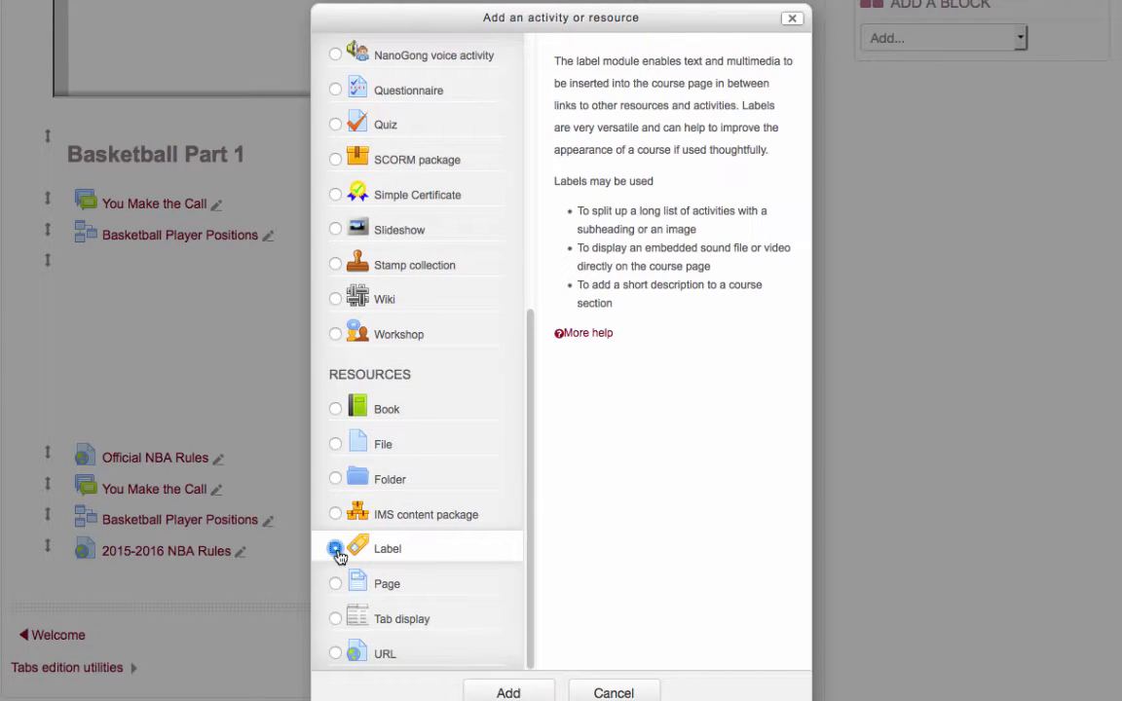
{"action": "left_click", "coordinate": [494, 691]}
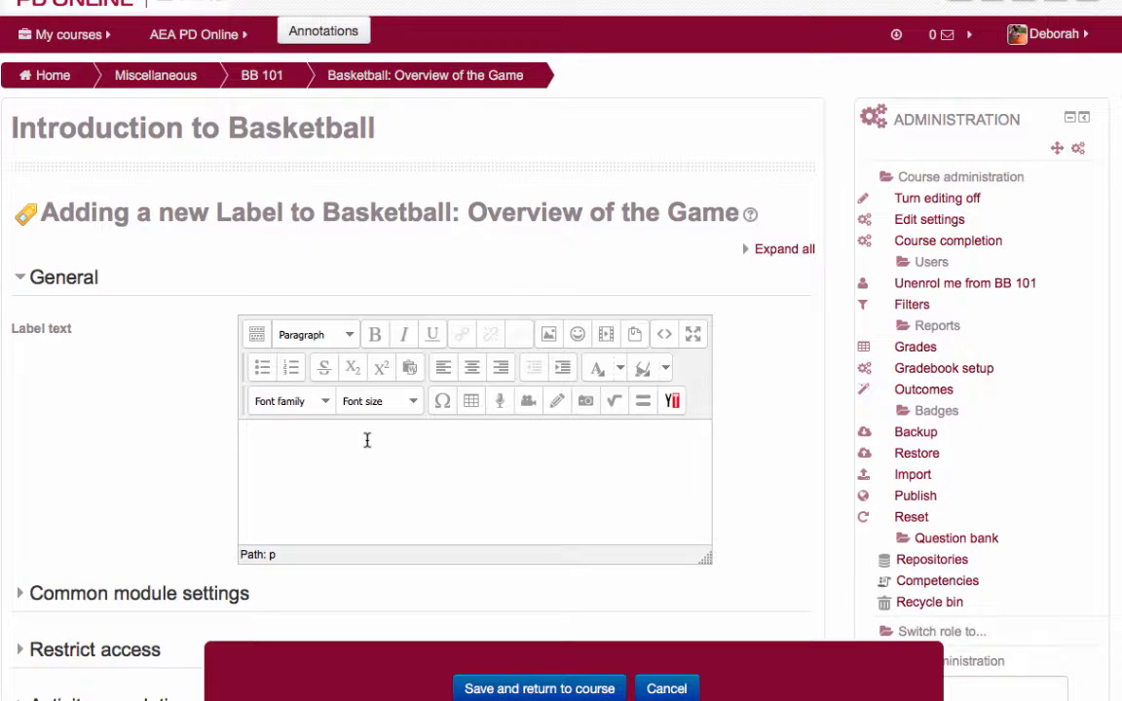
- Enter "Basketball Part 2" as the label text in Heading 3 format and save it, returning to the course
{"action": "type", "text": "Basketball Part 2"}
{"action": "left_click_drag", "start_coordinate": [388, 441], "coordinate": [207, 440]}
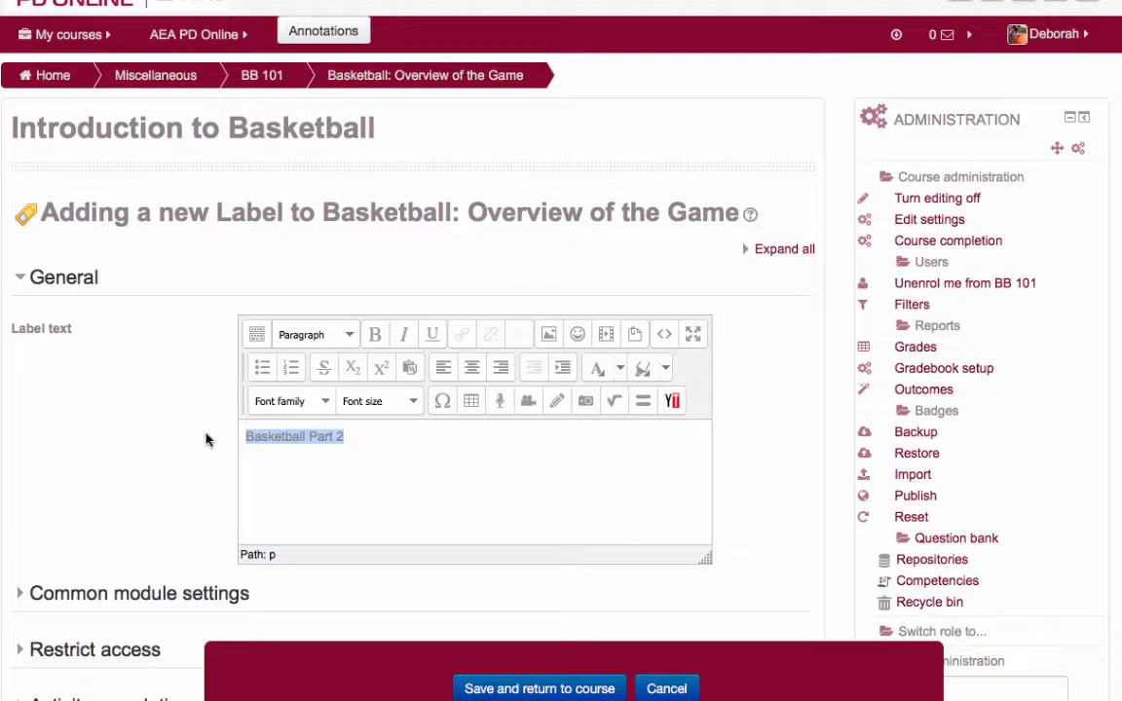
{"action": "left_click", "coordinate": [349, 335]}
{"action": "scroll", "coordinate": [316, 440], "scroll_direction": "down", "scroll_amount": 3}
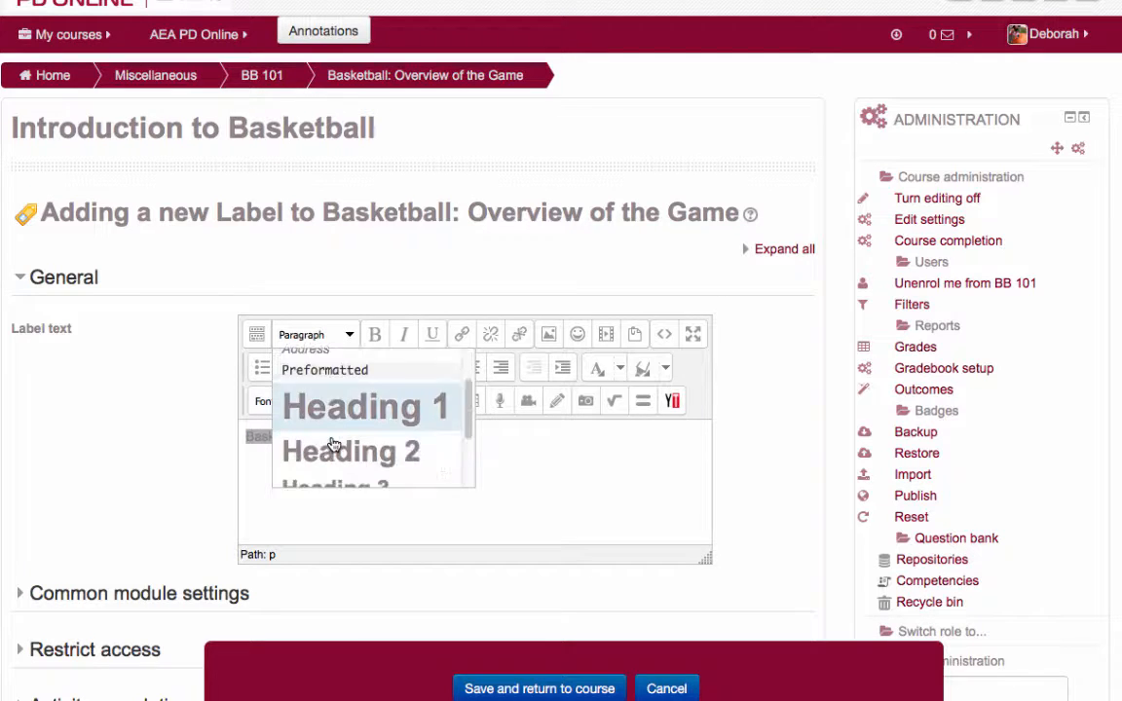
{"action": "left_click", "coordinate": [332, 429]}
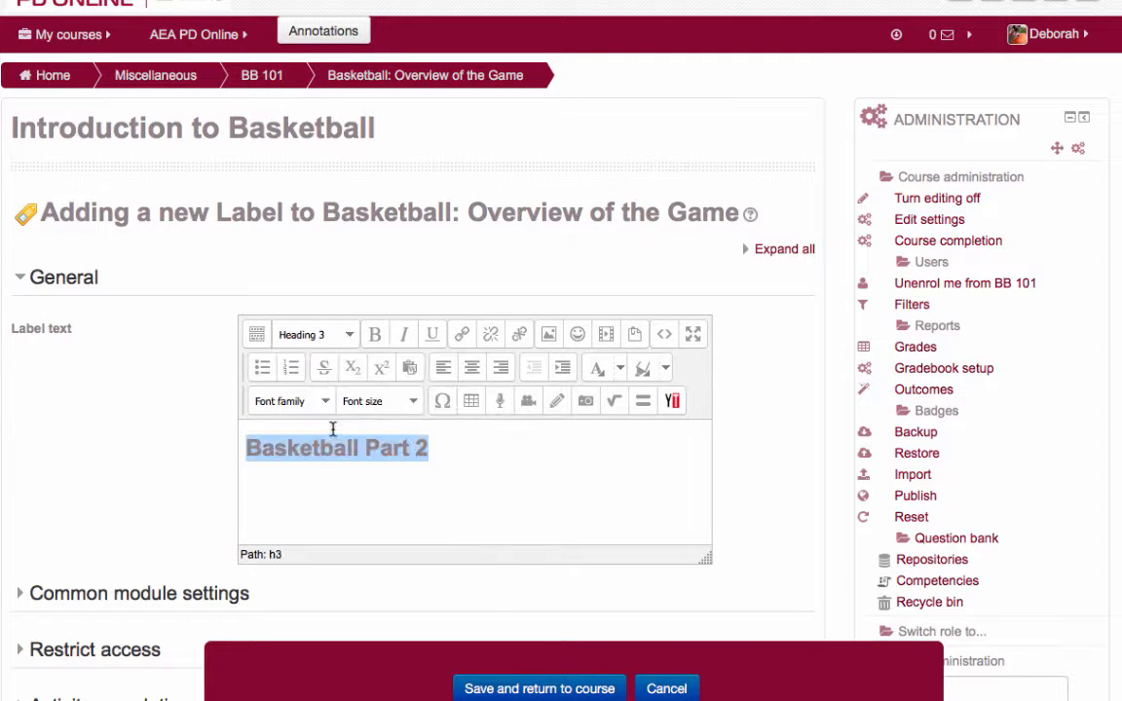
{"action": "left_click", "coordinate": [472, 687]}
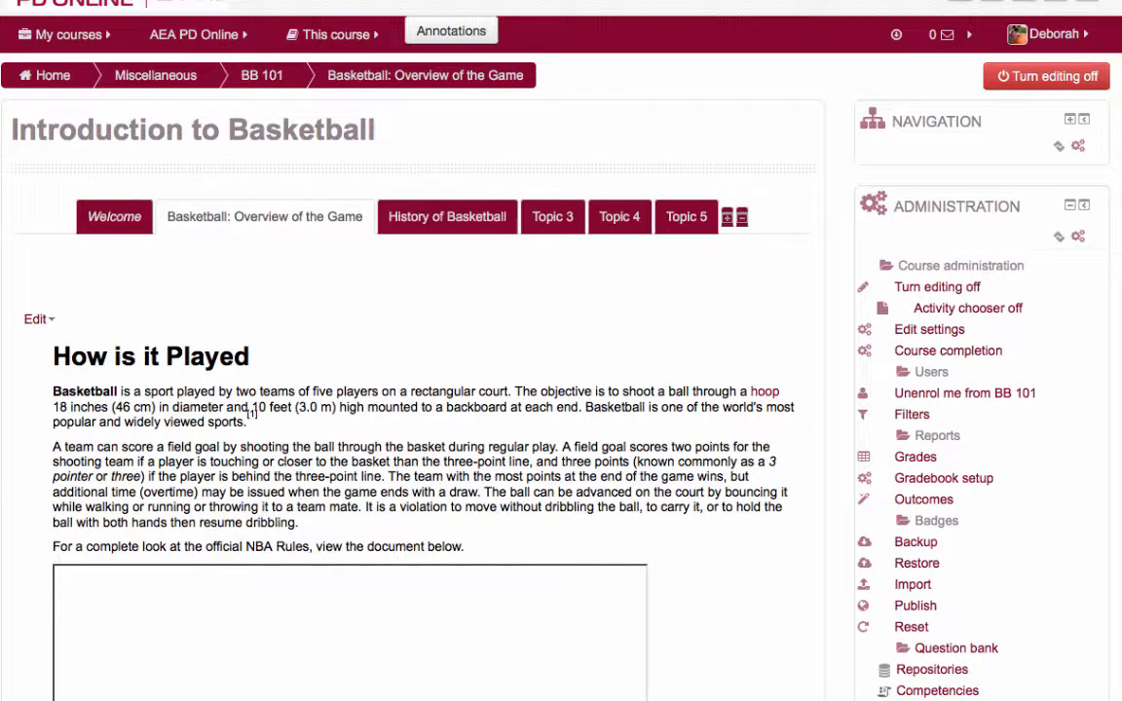
- Move the Basketball Part 2 label directly above the Official NBA Rules link, below the basketball image
{"action": "scroll", "coordinate": [561, 390], "scroll_direction": "down", "scroll_amount": 1}
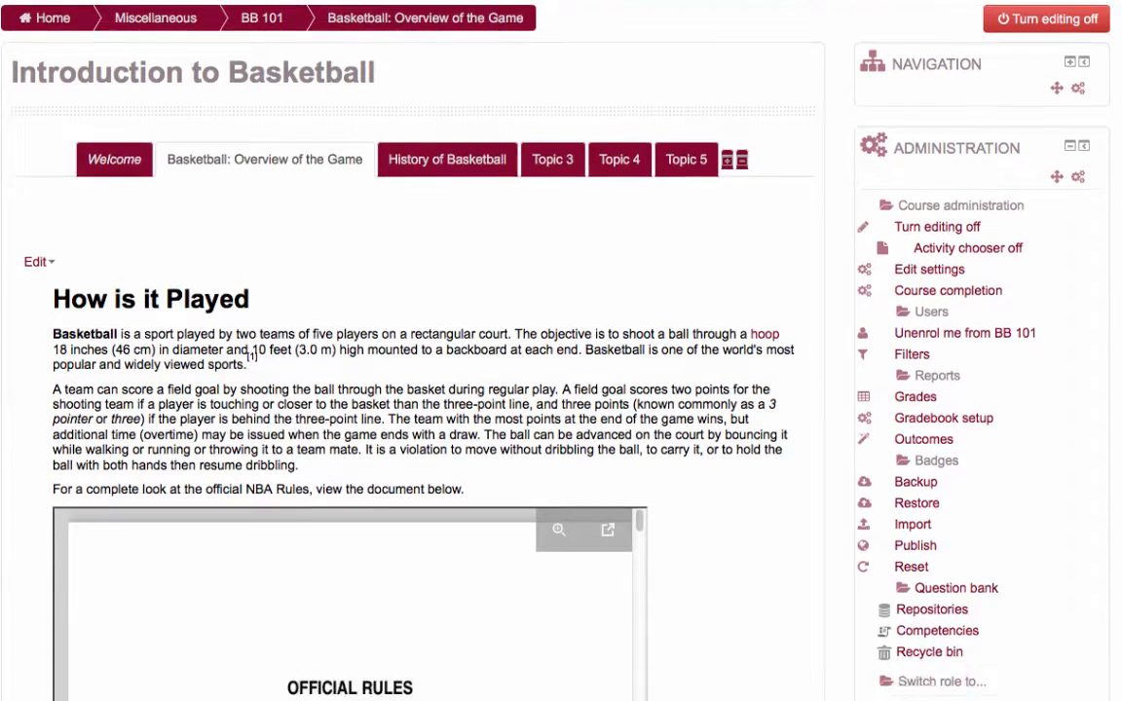
{"action": "scroll", "coordinate": [20, 575], "scroll_direction": "down", "scroll_amount": 10}
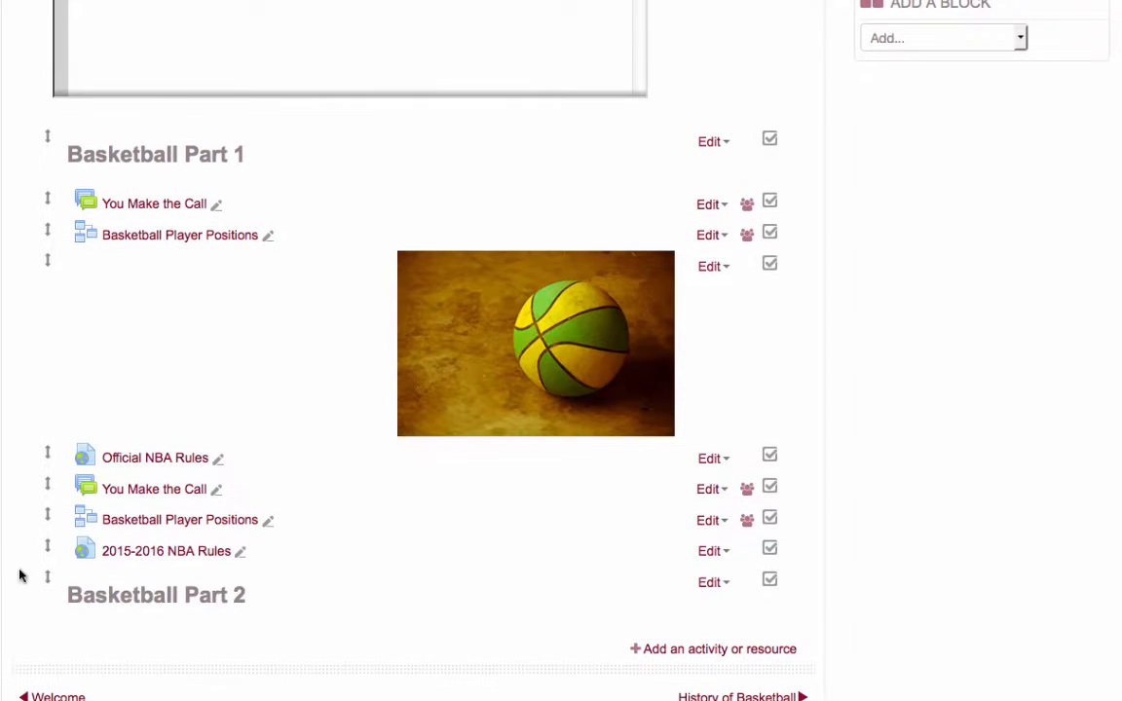
{"action": "left_click_drag", "start_coordinate": [45, 576], "coordinate": [44, 453]}
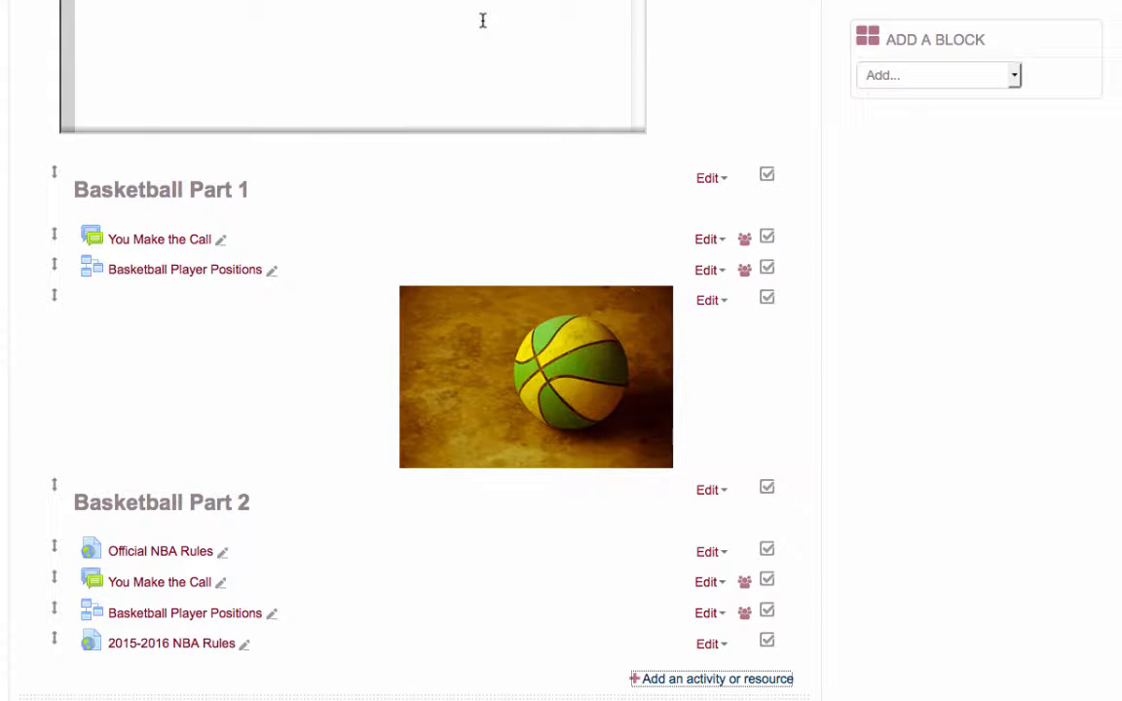
- Start adding a third Label resource to the Basketball: Overview of the Game section
{"action": "left_click", "coordinate": [706, 679]}
{"action": "scroll", "coordinate": [393, 638], "scroll_direction": "down", "scroll_amount": 3}
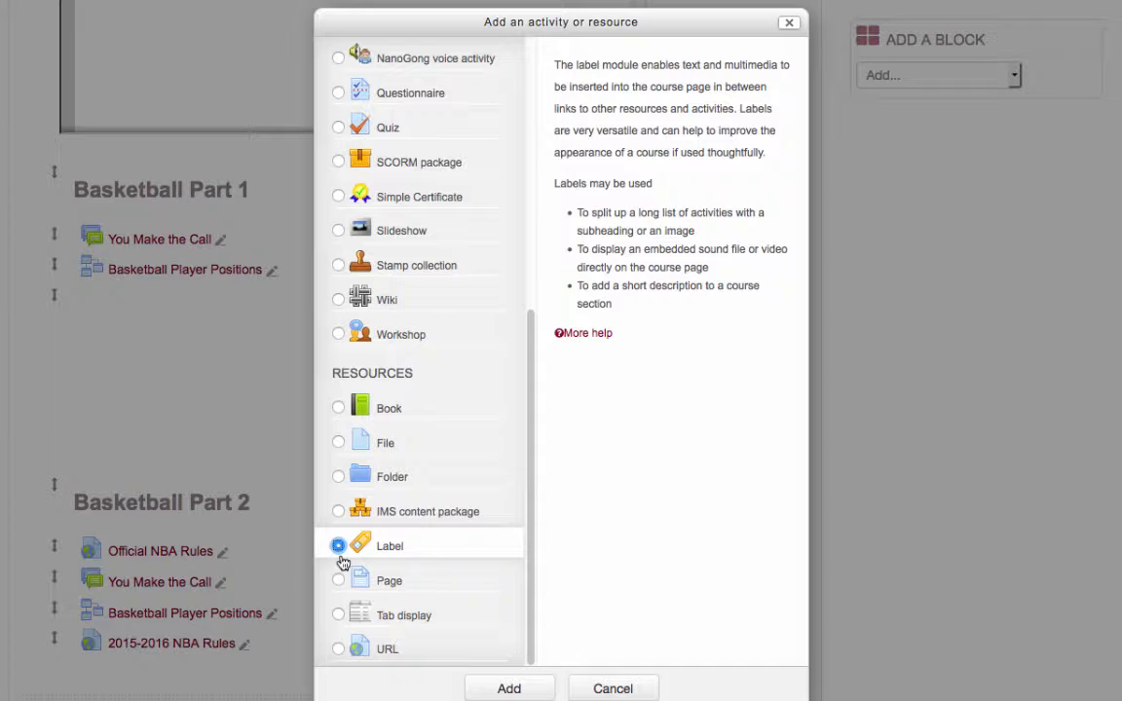
{"action": "left_click", "coordinate": [506, 689]}
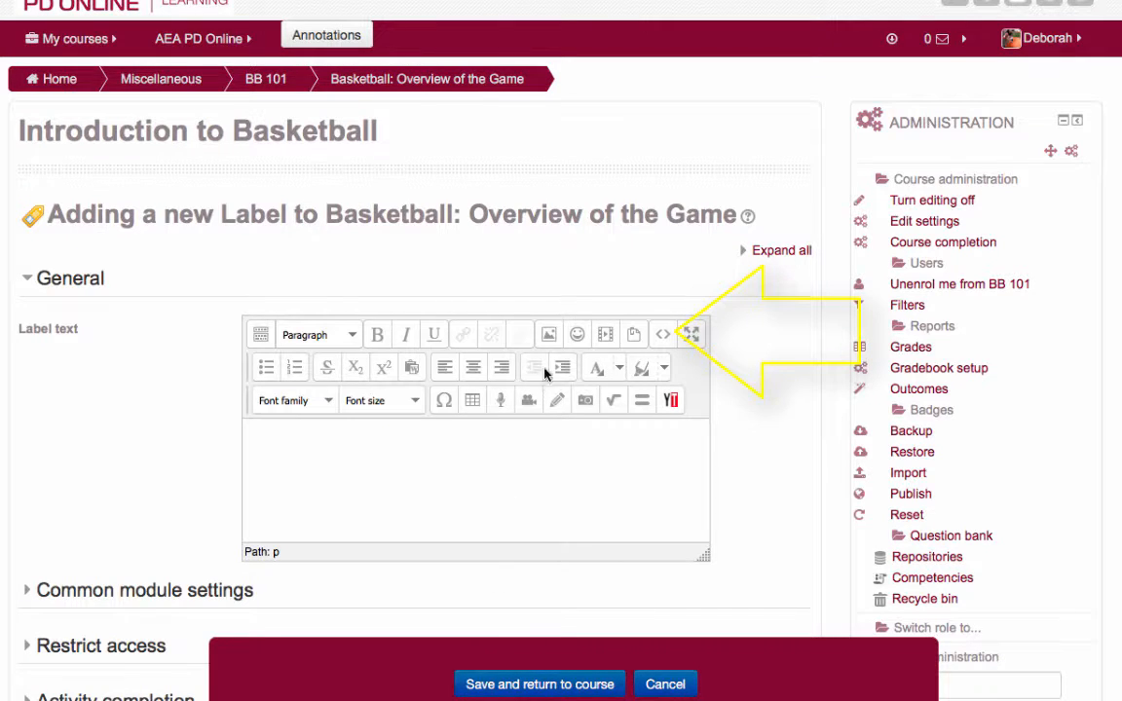
{"action": "left_click", "coordinate": [659, 335]}
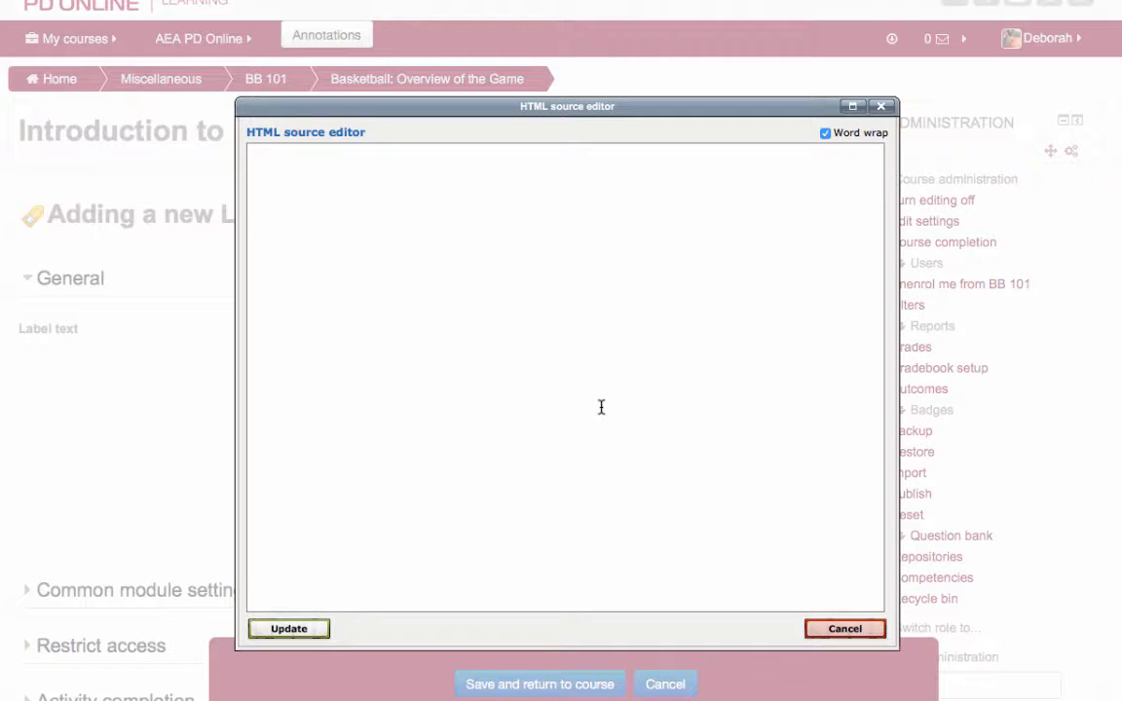
{"action": "type", "text": "<iframe width=\"560\" height=\"315\" src=\"https://www.youtube.com/embed/aAdioIs17LM\" frameborder=\"0\" allowfullscreen></iframe>"}
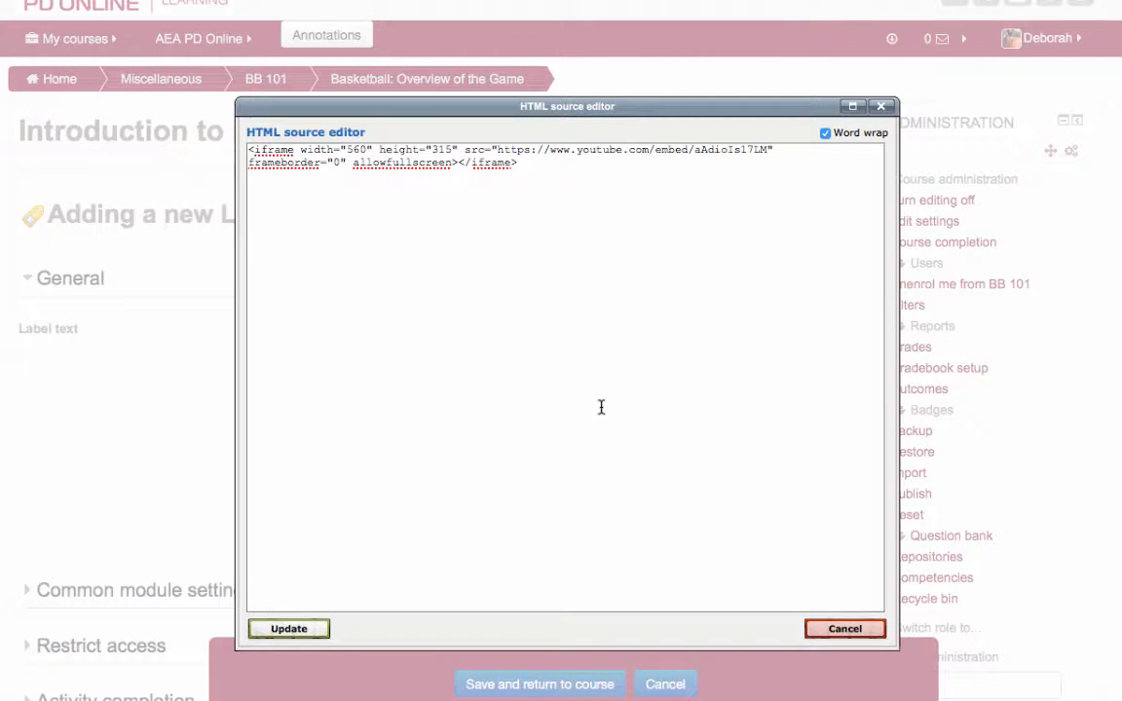
{"action": "left_click", "coordinate": [323, 630]}
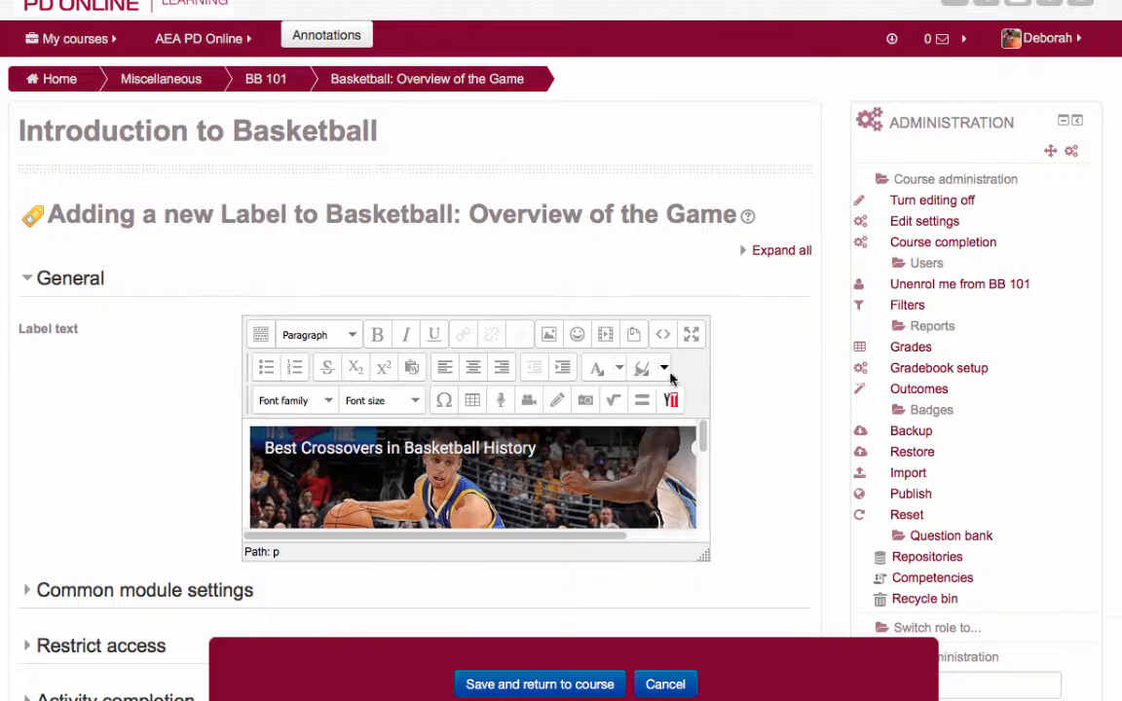
{"action": "left_click_drag", "start_coordinate": [703, 553], "coordinate": [836, 655]}
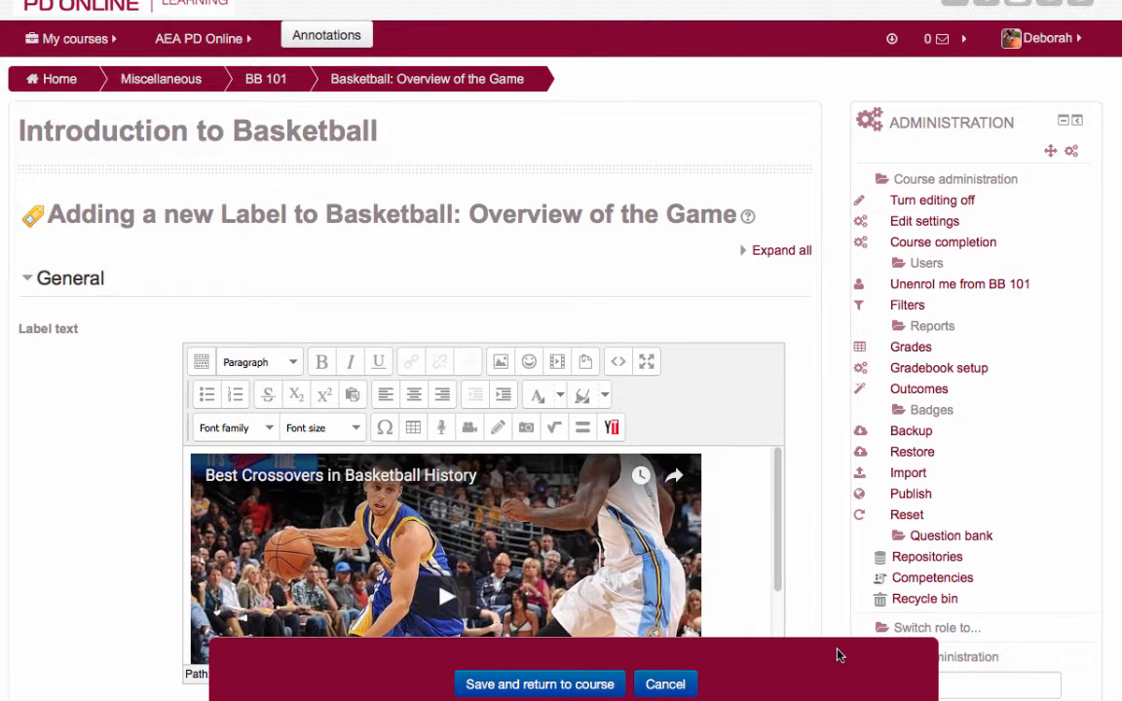
{"action": "left_click", "coordinate": [542, 685]}
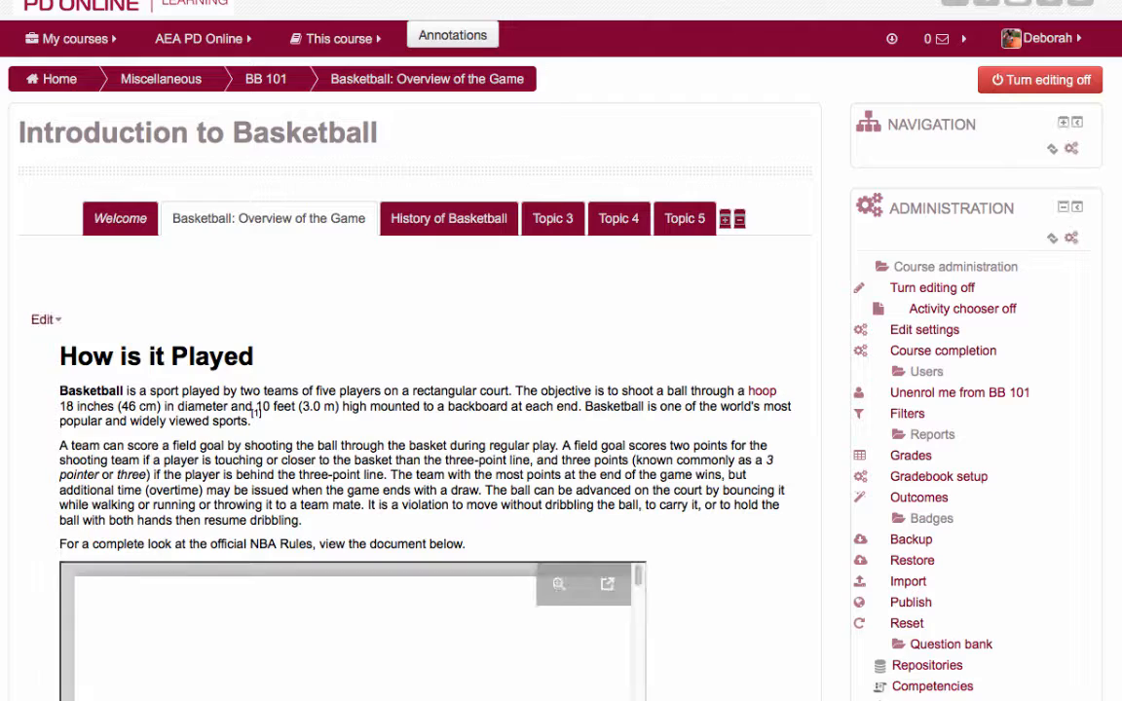
- Play the embedded Best Crossovers in Basketball History video on the course page briefly and pause it
{"action": "scroll", "coordinate": [329, 417], "scroll_direction": "down", "scroll_amount": 12}
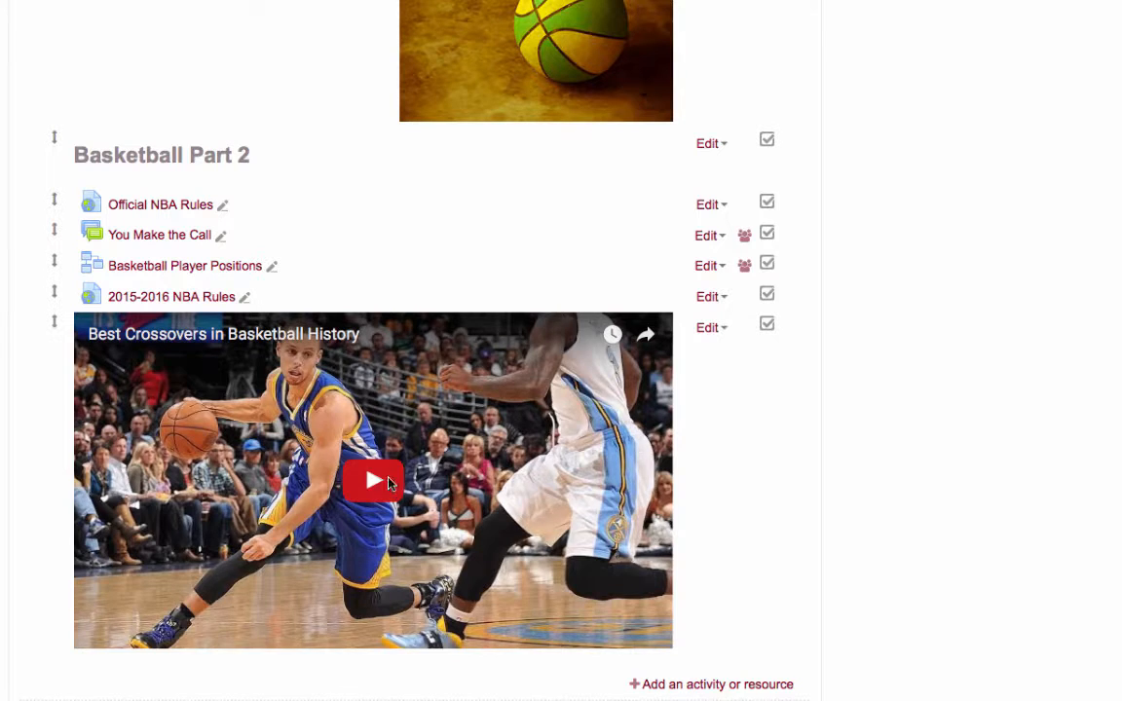
{"action": "left_click", "coordinate": [389, 483]}
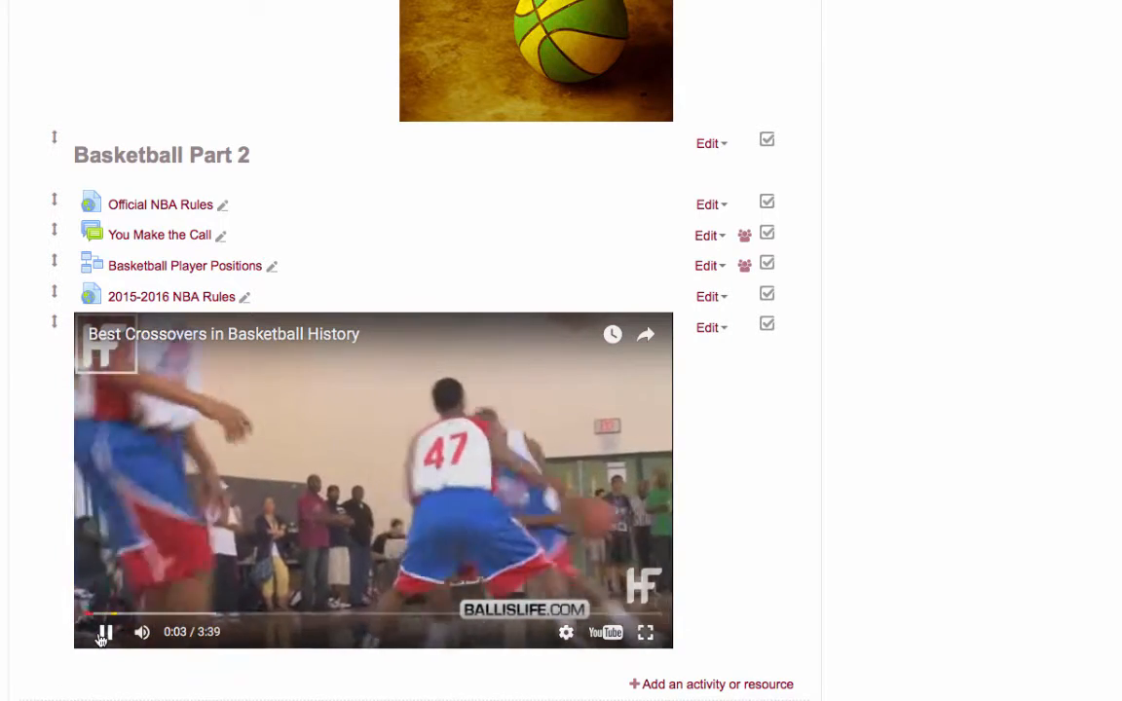
{"action": "left_click", "coordinate": [103, 633]}
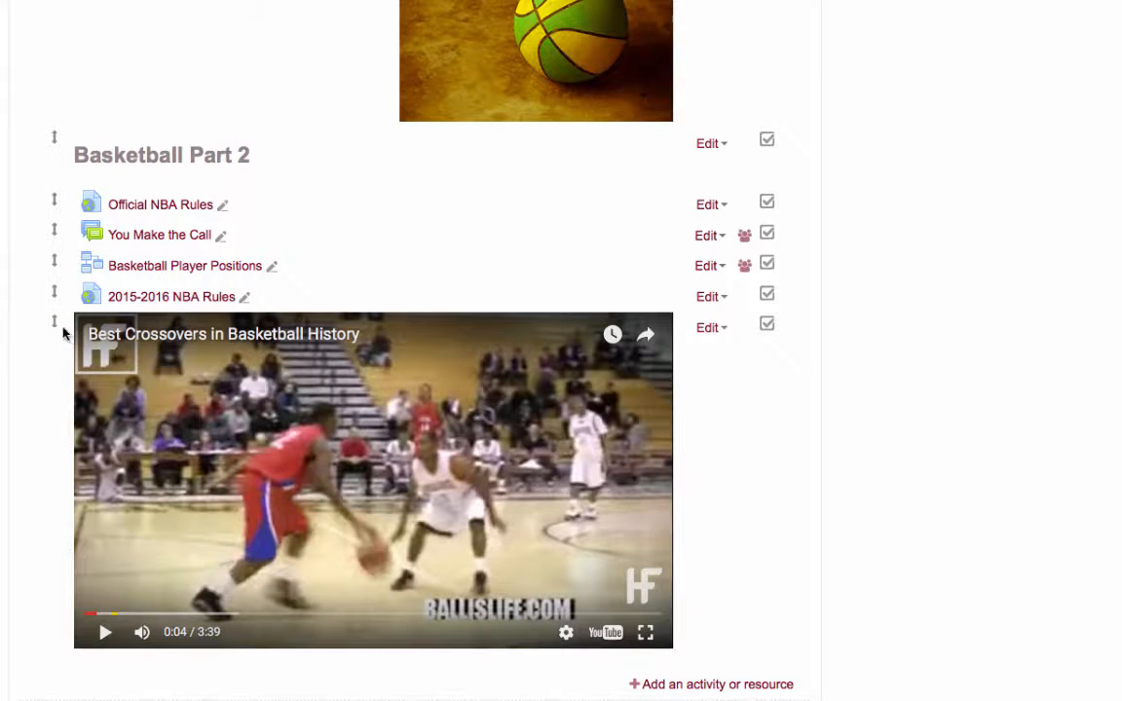
- Move the Best Crossovers in Basketball History video label directly below the Basketball Part 2 heading, above Official NBA Rules
{"action": "left_click_drag", "start_coordinate": [67, 247], "coordinate": [55, 188]}
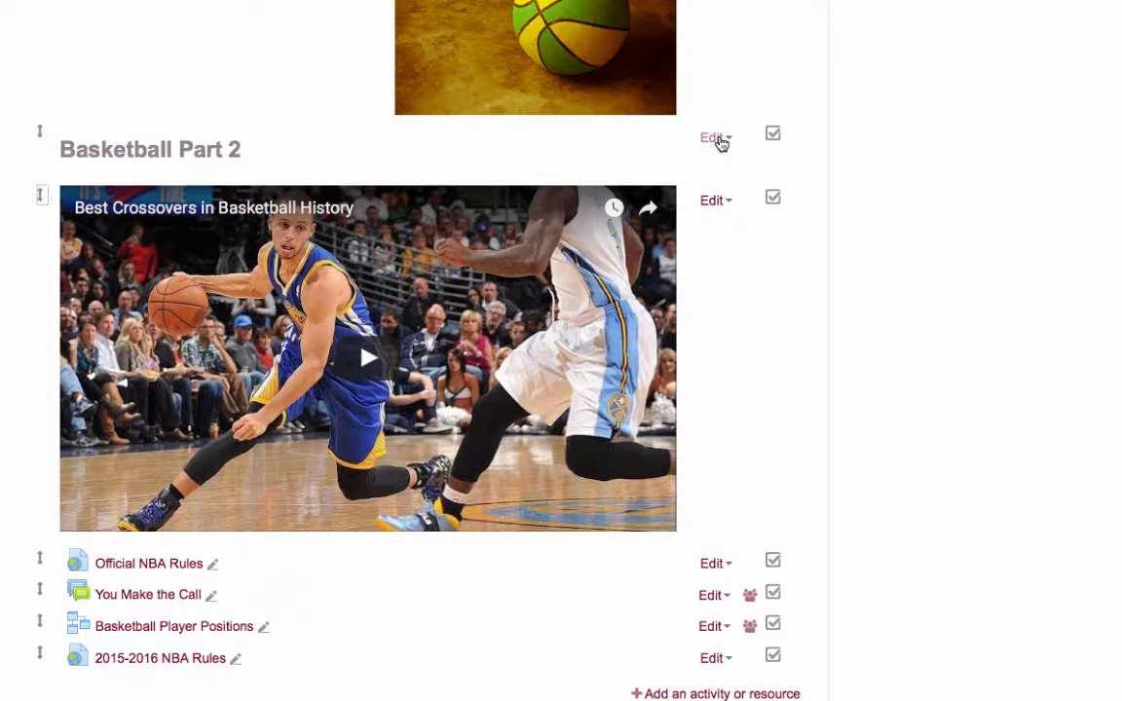
- Format the Basketball Part 2 label's text as Heading 1 in its settings and save back to the course
{"action": "left_click", "coordinate": [719, 139]}
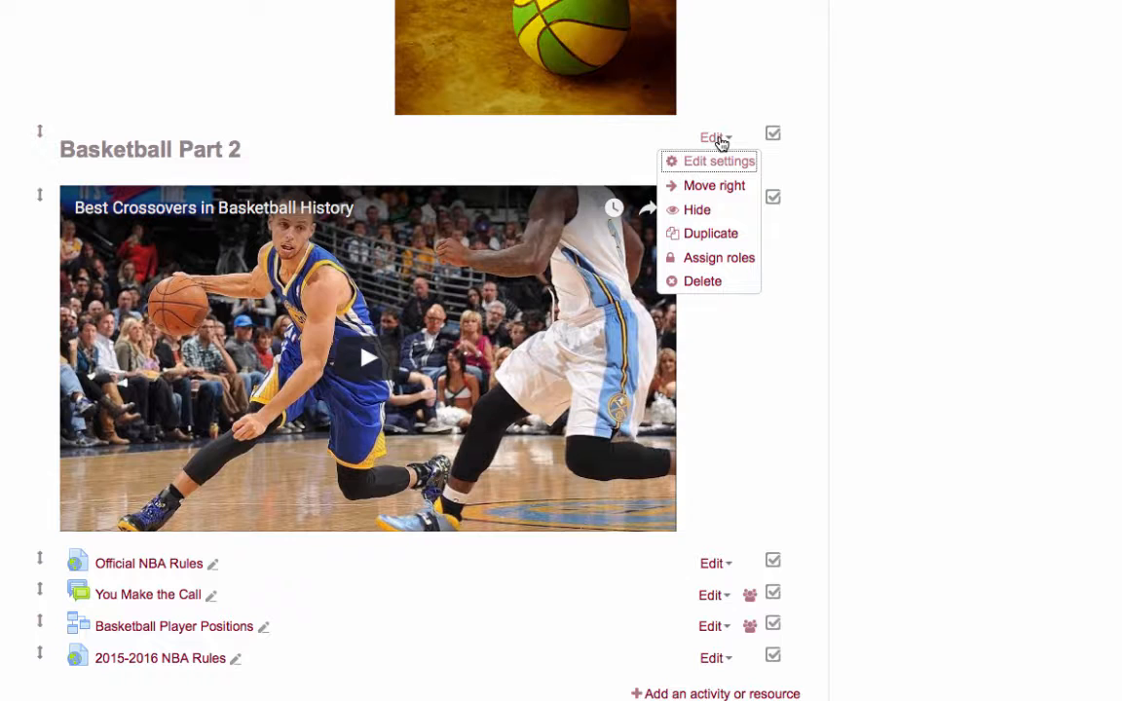
{"action": "left_click", "coordinate": [720, 161]}
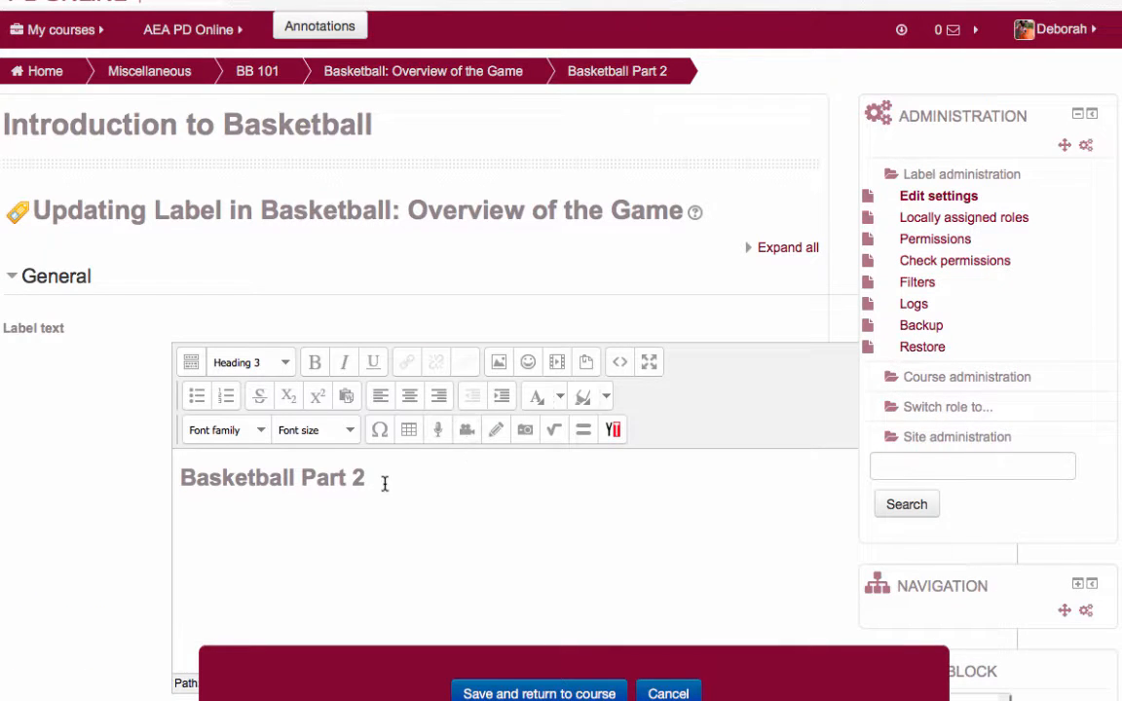
{"action": "left_click_drag", "start_coordinate": [385, 484], "coordinate": [166, 476]}
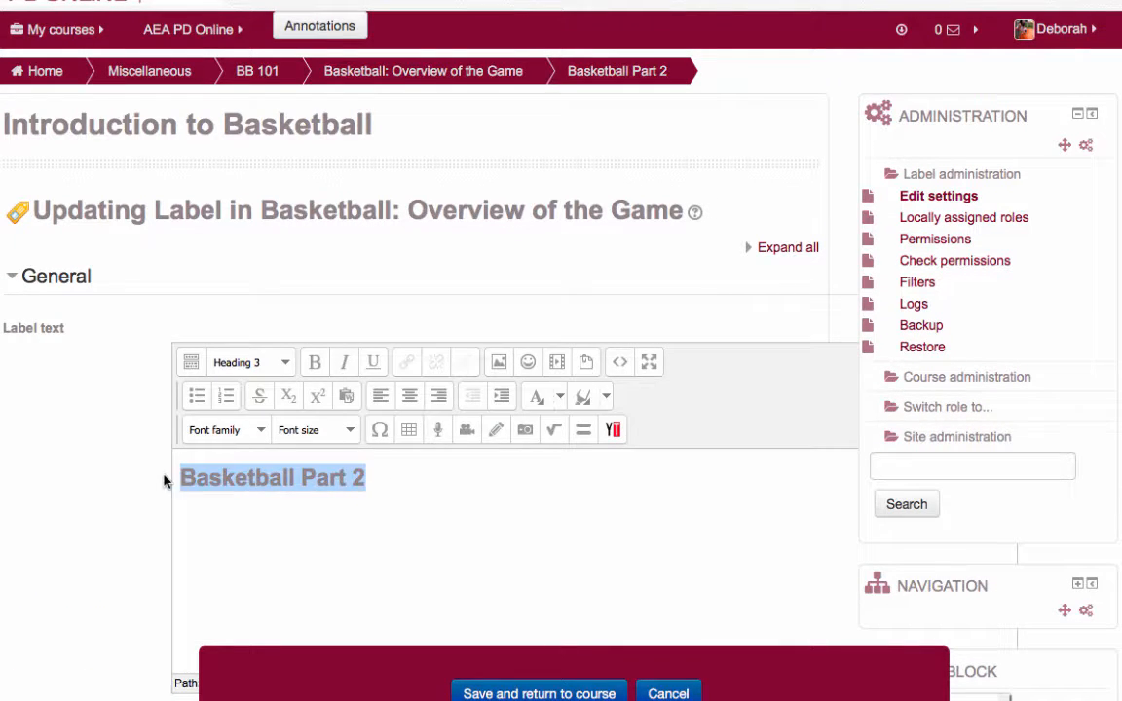
{"action": "left_click", "coordinate": [287, 364]}
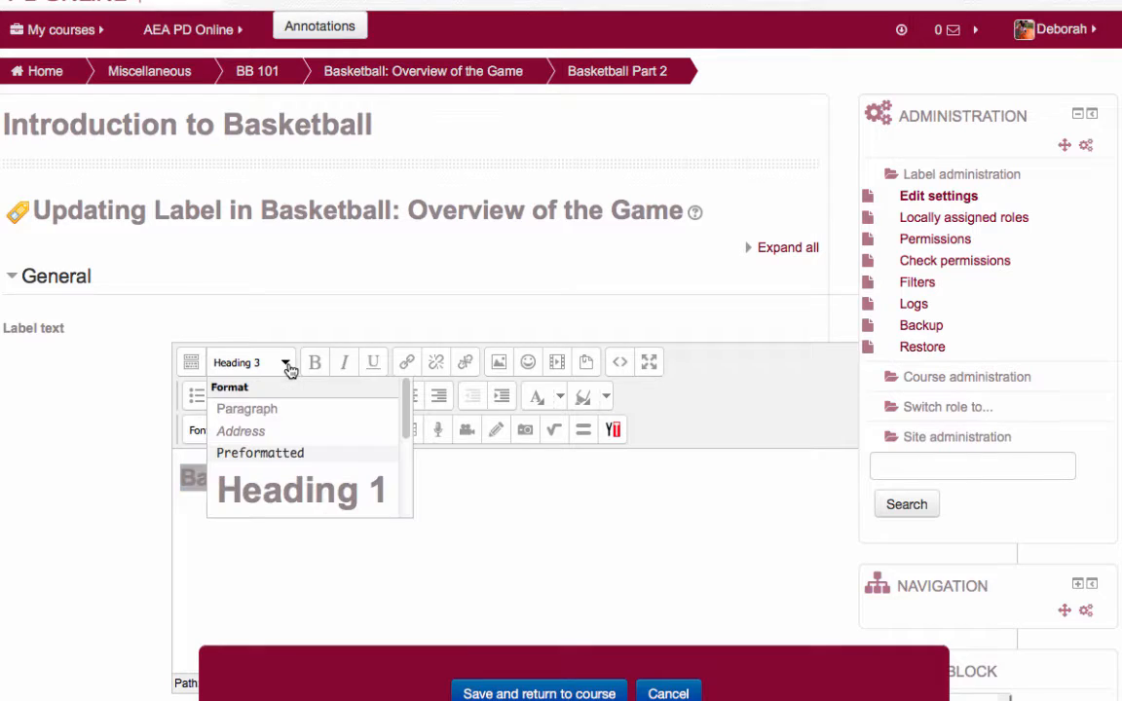
{"action": "left_click", "coordinate": [283, 482]}
{"action": "left_click", "coordinate": [490, 695]}
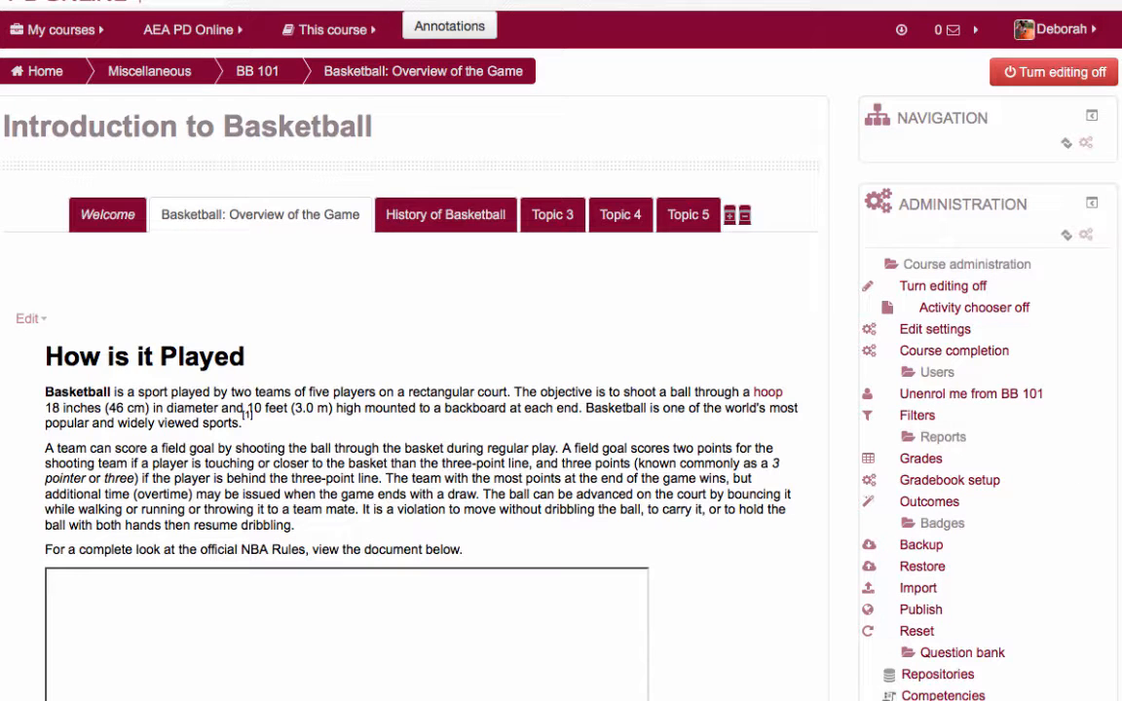
- Indent the Basketball Part 2 label one level to the right and move it back left
{"action": "scroll", "coordinate": [0, 380], "scroll_direction": "down", "scroll_amount": 12}
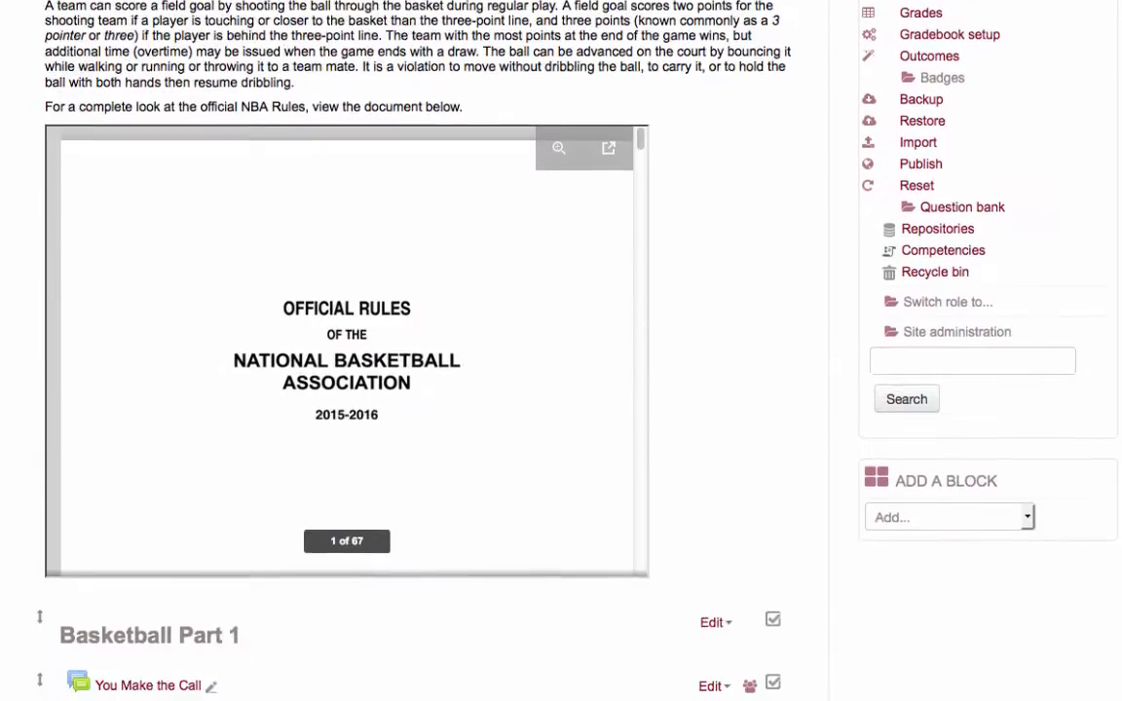
{"action": "scroll", "coordinate": [1, 380], "scroll_direction": "up", "scroll_amount": 2}
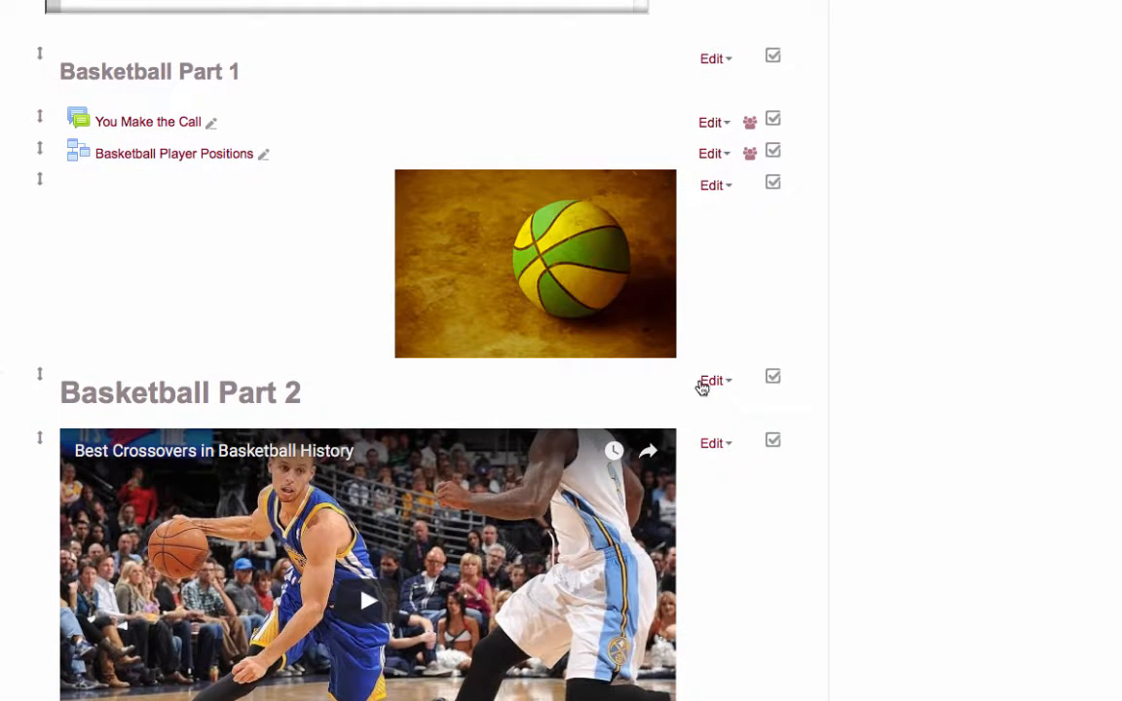
{"action": "left_click", "coordinate": [712, 380]}
{"action": "left_click", "coordinate": [706, 428]}
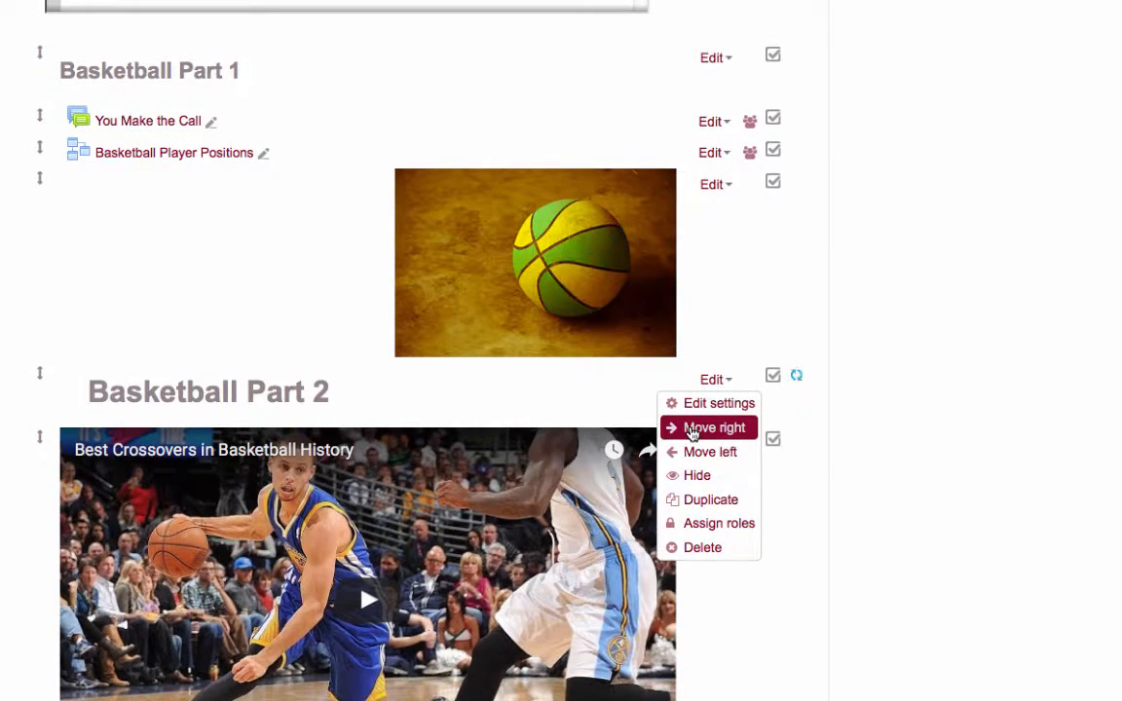
{"action": "left_click", "coordinate": [688, 453]}
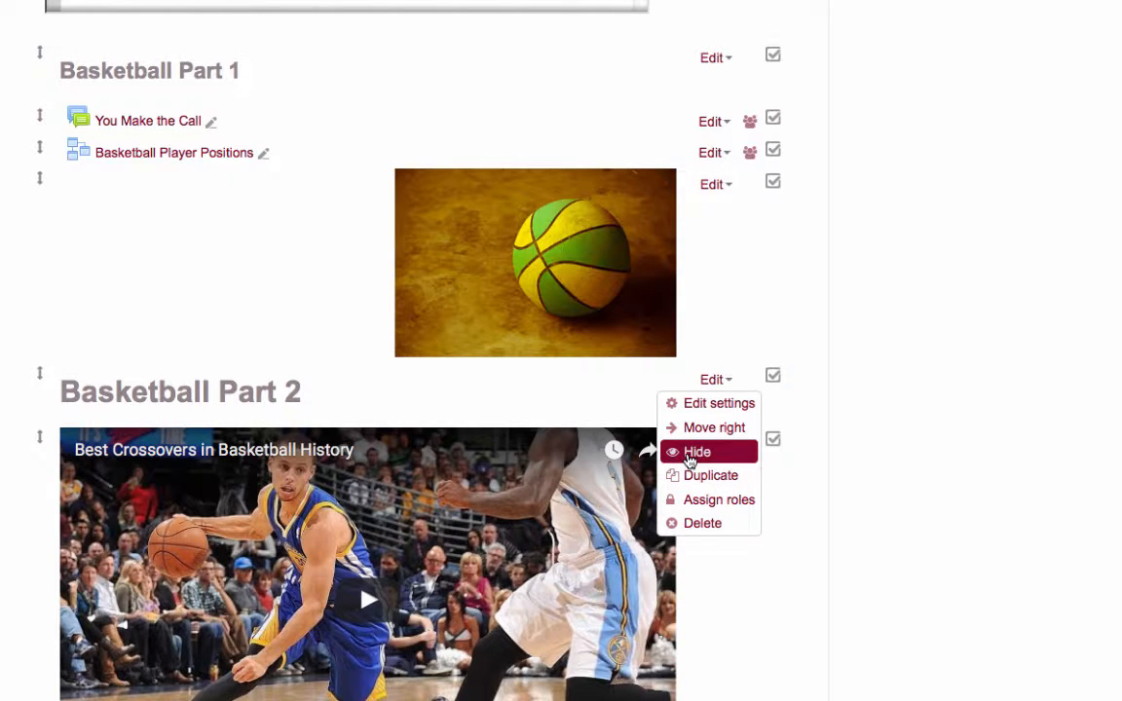
- Hide the Basketball Part 2 label on the course page and show it again
{"action": "left_click", "coordinate": [689, 456]}
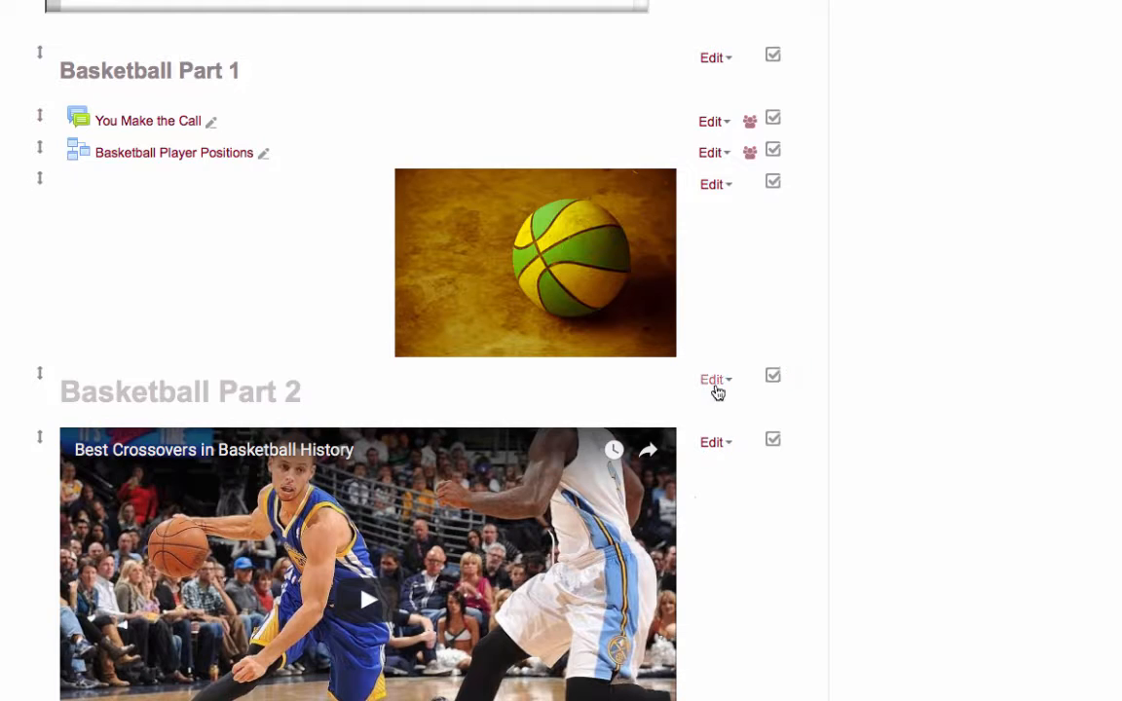
{"action": "left_click", "coordinate": [717, 392]}
{"action": "left_click", "coordinate": [695, 454]}
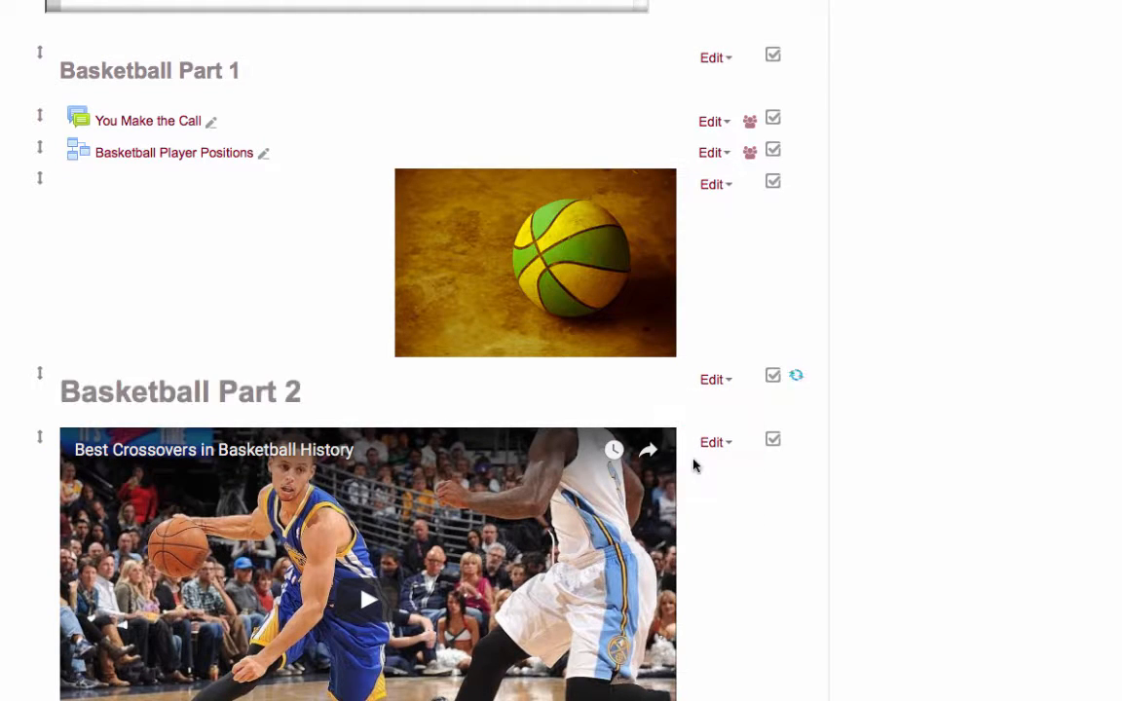
- Duplicate the Basketball Part 2 label and delete the copy directly above the video
{"action": "left_click", "coordinate": [707, 383]}
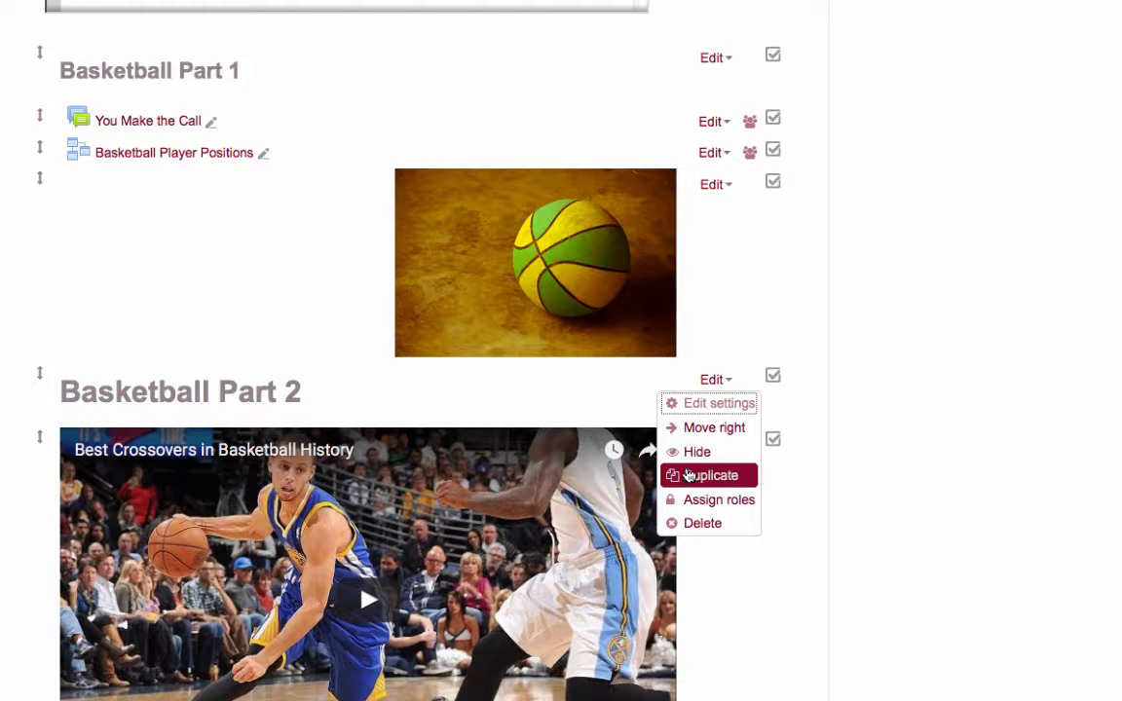
{"action": "left_click", "coordinate": [688, 477]}
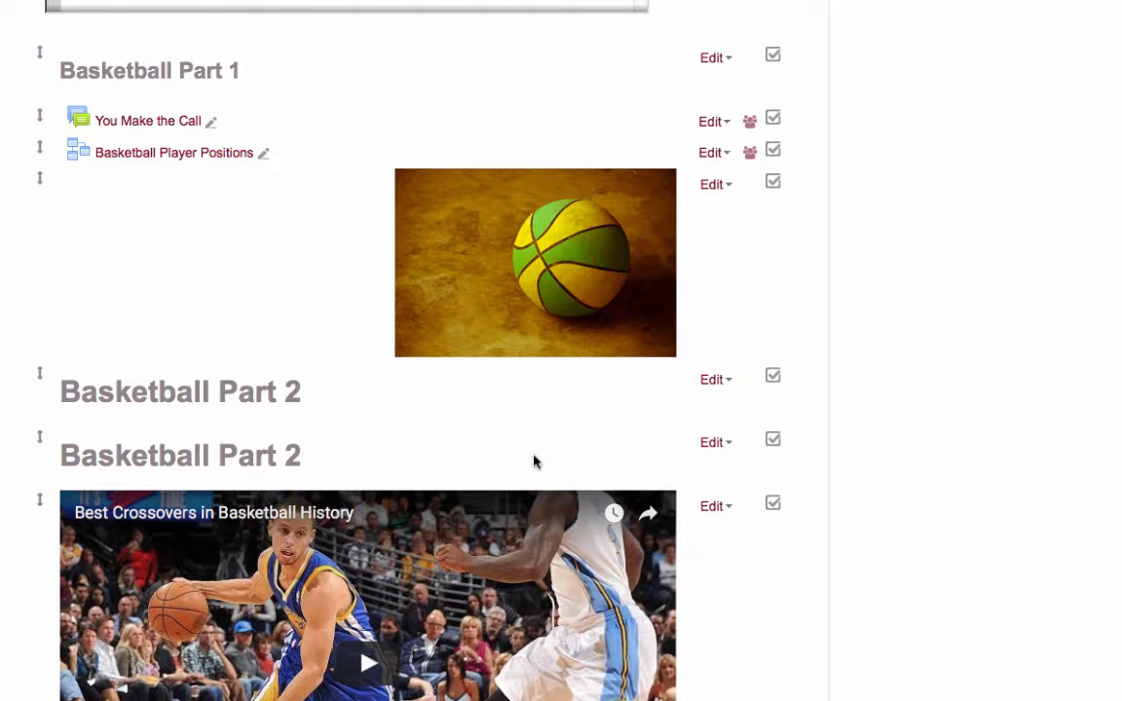
{"action": "left_click", "coordinate": [715, 446]}
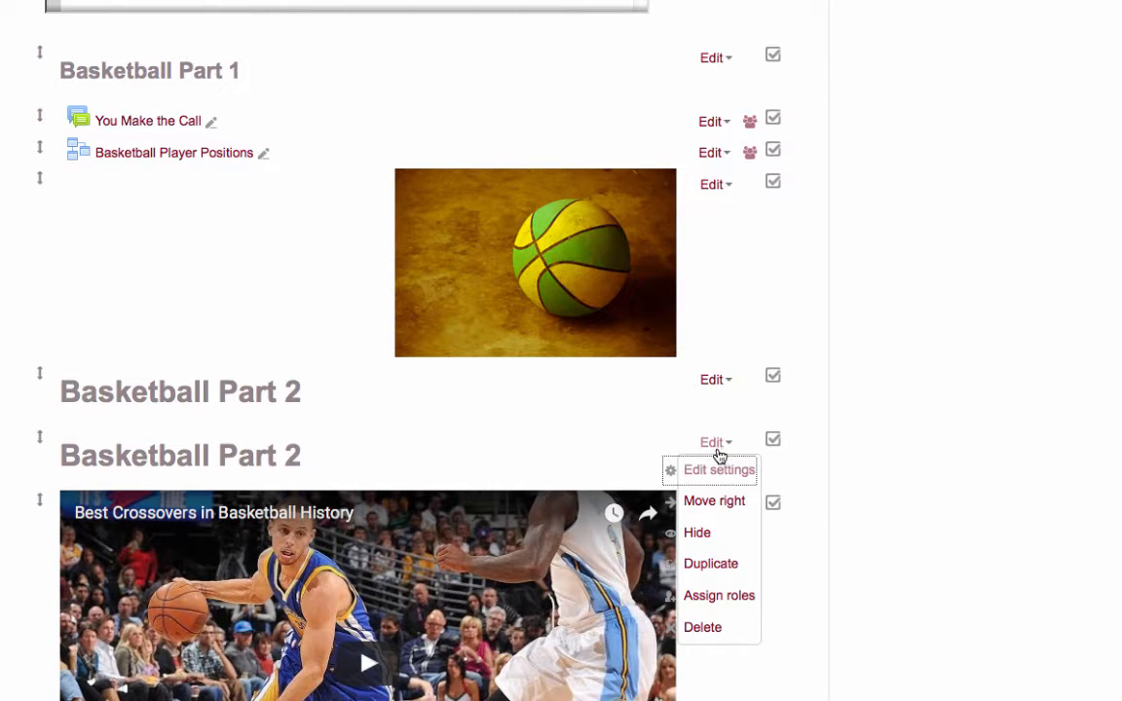
{"action": "left_click", "coordinate": [703, 626]}
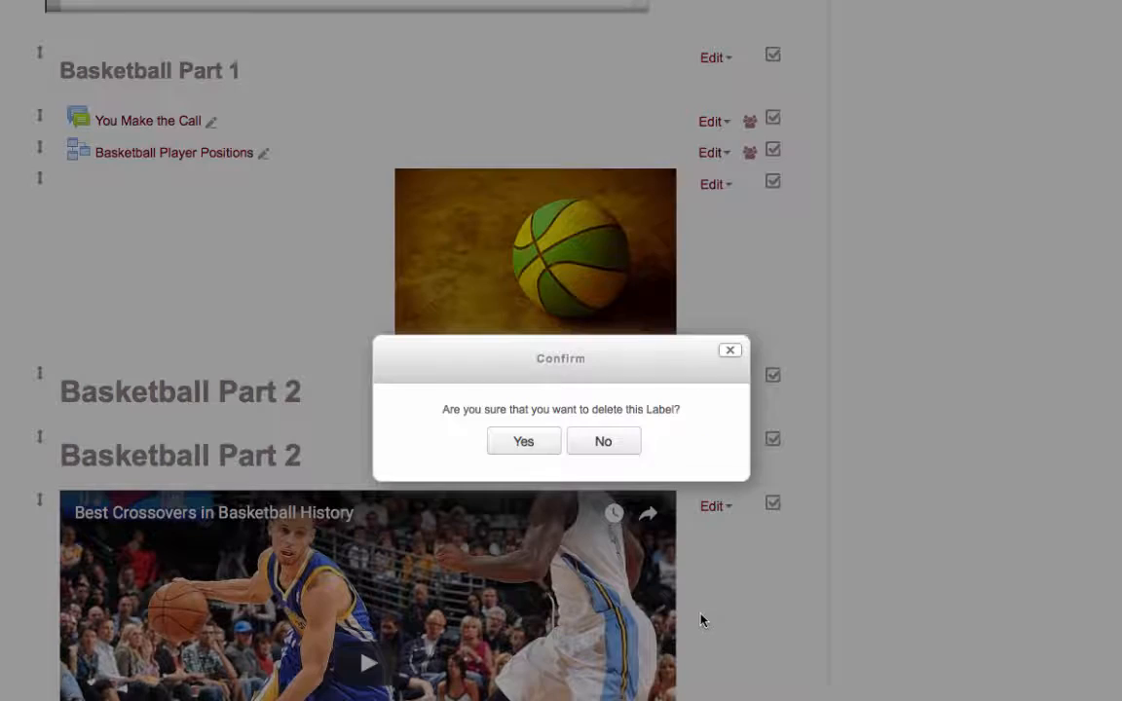
{"action": "left_click", "coordinate": [518, 446]}
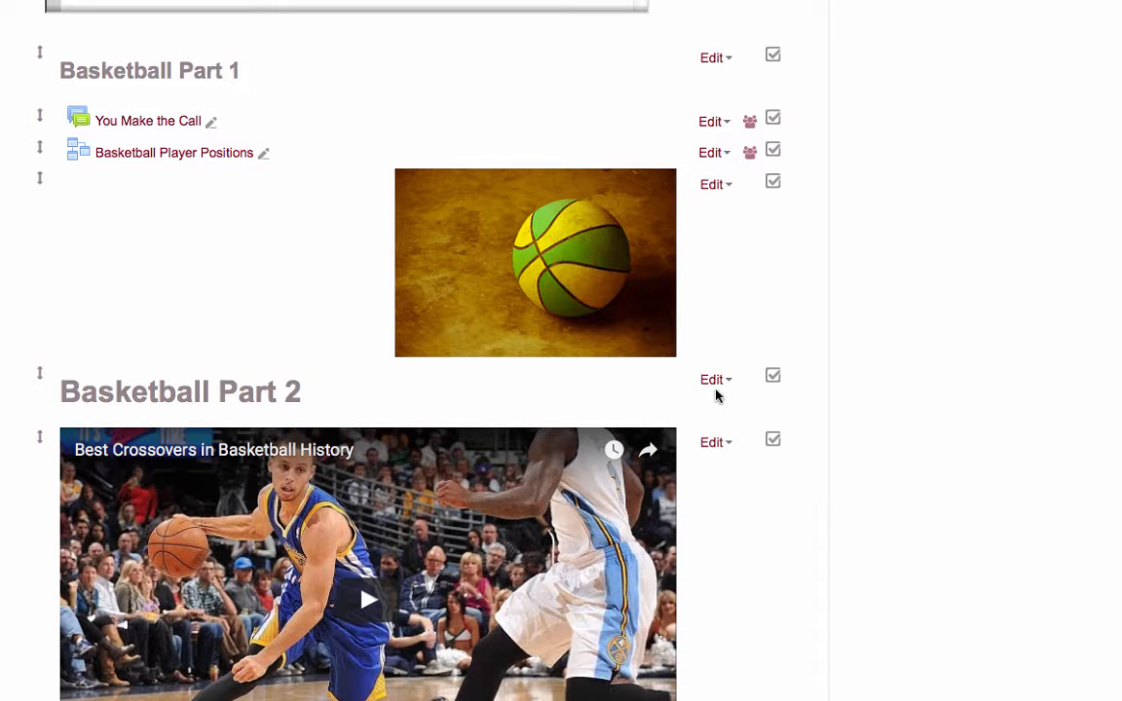